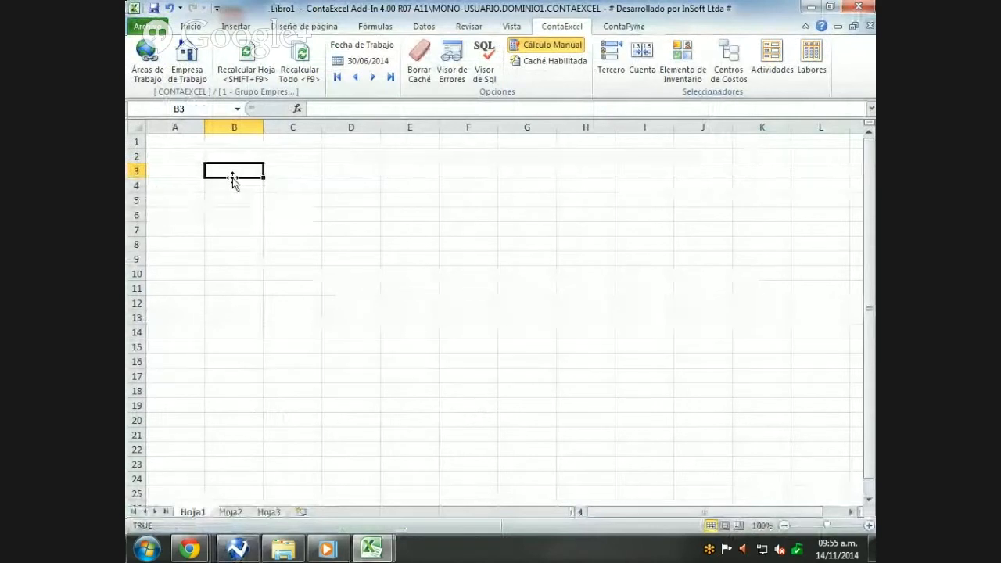
# Label cell B3 "Empresa:" and enter the formula =NombreEmpresa() in C3
pyautogui.write('Empresa:')
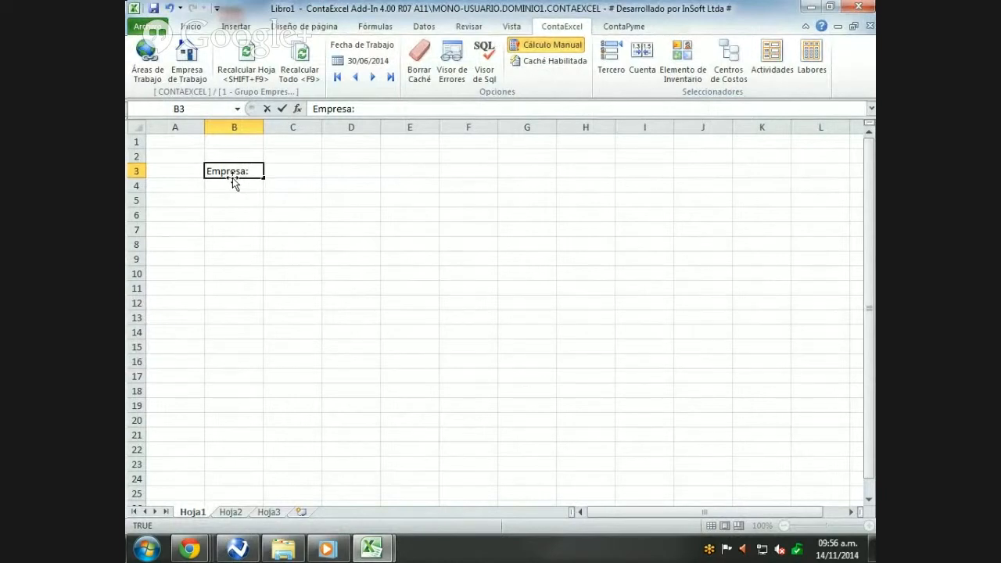
pyautogui.press('Tab')
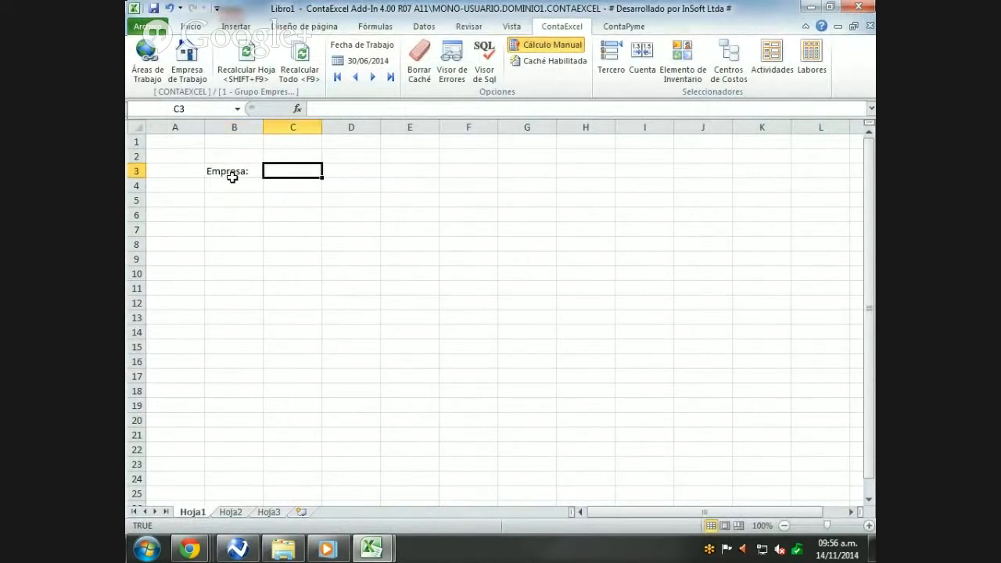
pyautogui.write('=')
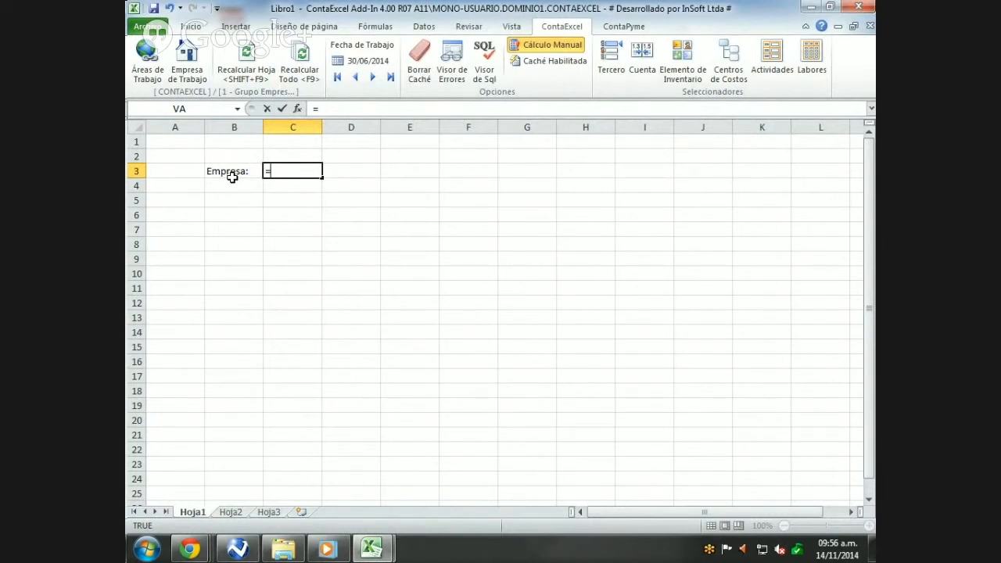
pyautogui.write('nombreem')
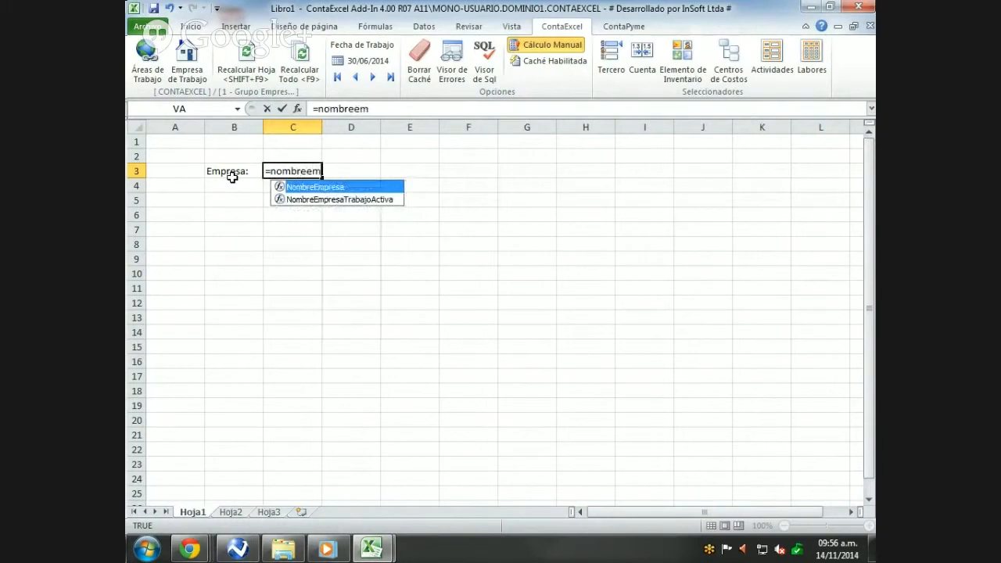
pyautogui.doubleClick(310, 191)
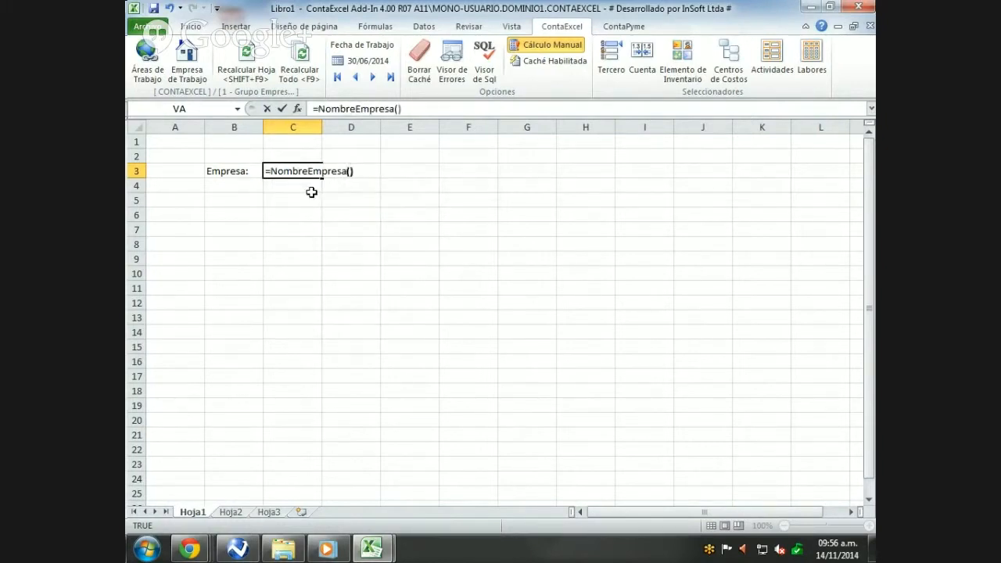
pyautogui.press('Return')
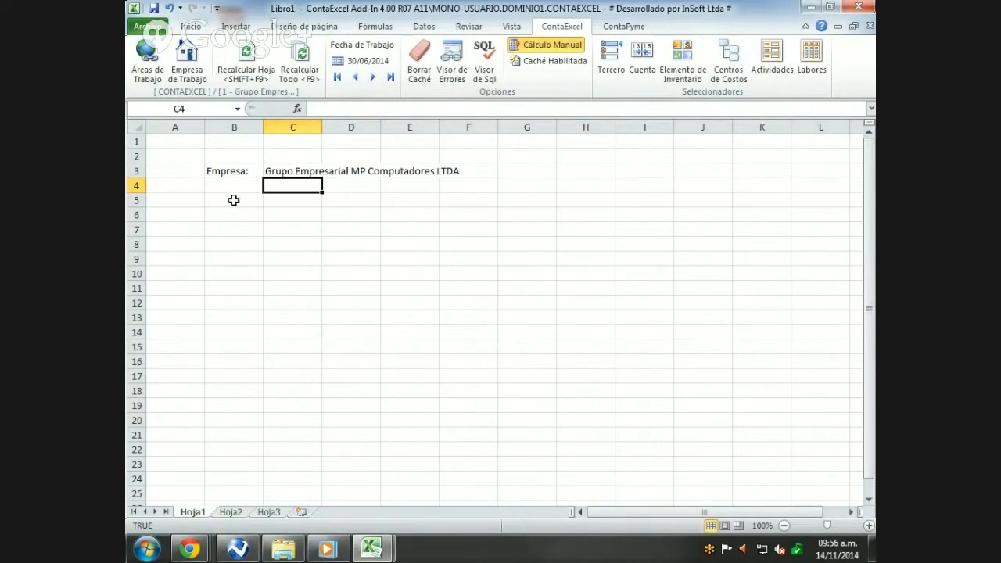
# Enter the table headings CUENTA, NOMBRE CUENTA and SALDO in cells B5 to D5
pyautogui.click(234, 200)
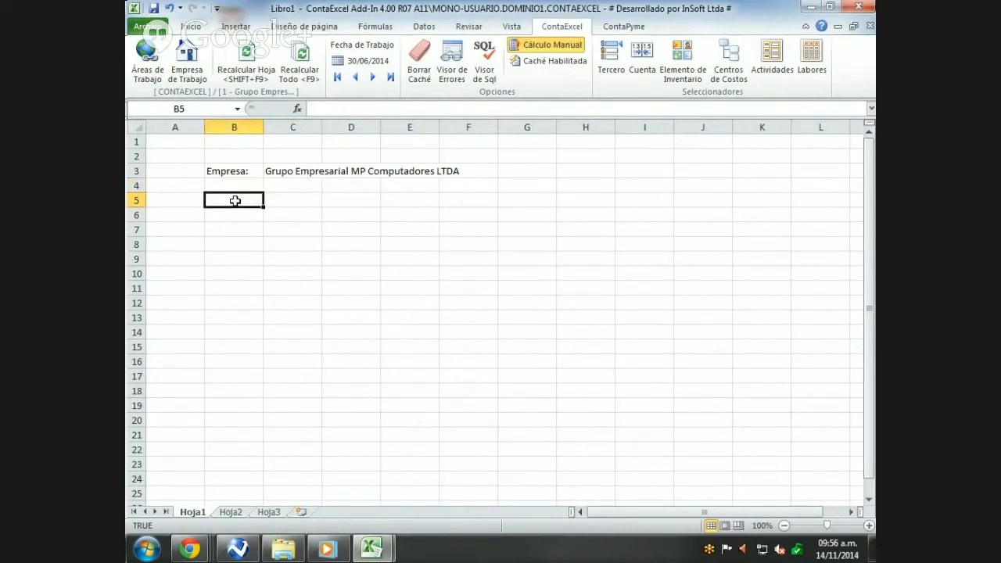
pyautogui.write('CUENTA')
pyautogui.press('Tab')
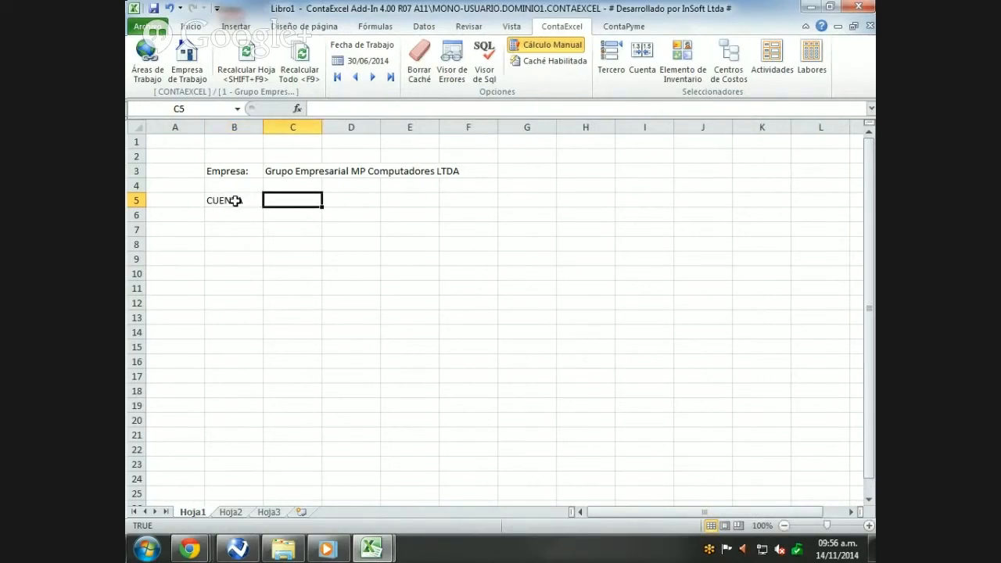
pyautogui.write('NOMBRE CUENTA')
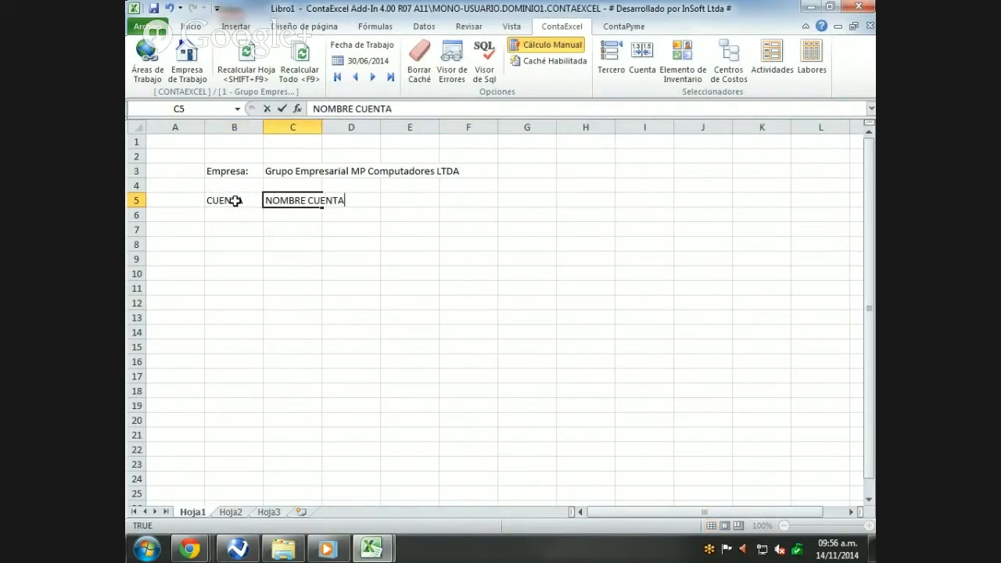
pyautogui.press('Tab')
pyautogui.write('SA')
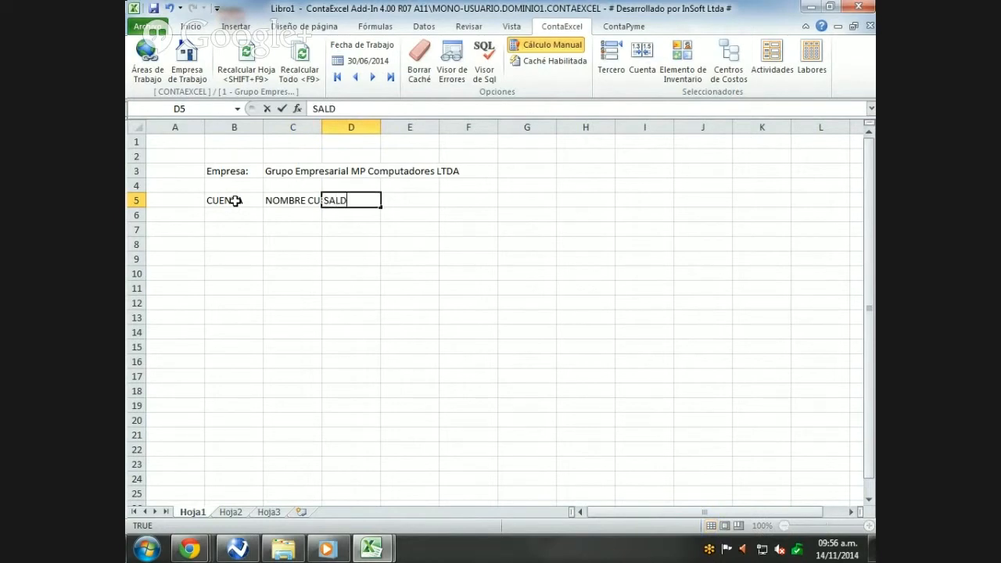
pyautogui.write('LDO')
pyautogui.press('Return')
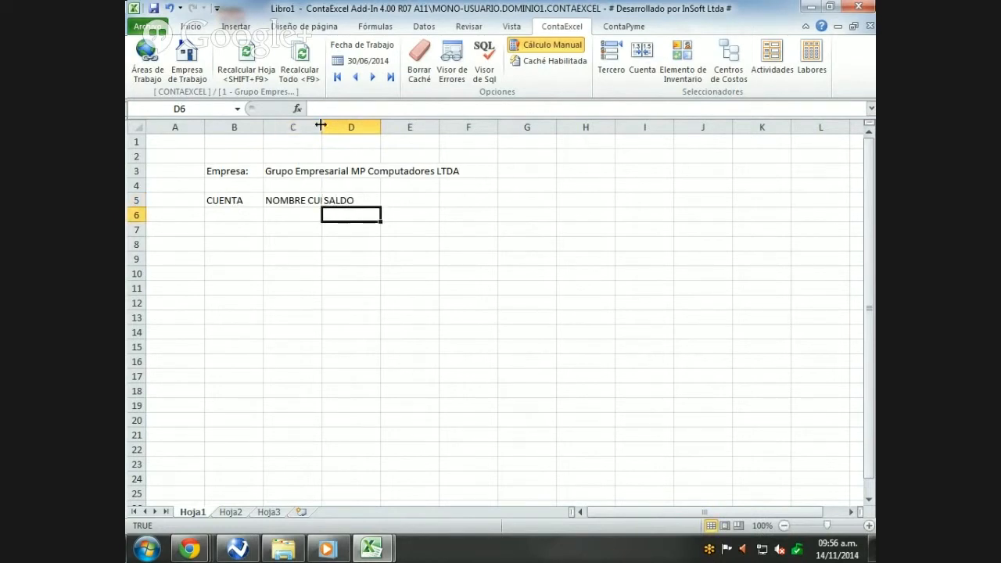
# Widen column C to fit its heading, and make the headings in B5:D5 bold and centred
pyautogui.moveTo(321, 126); pyautogui.dragTo(368, 122)
pyautogui.moveTo(235, 200); pyautogui.dragTo(375, 201)
pyautogui.click(186, 30)
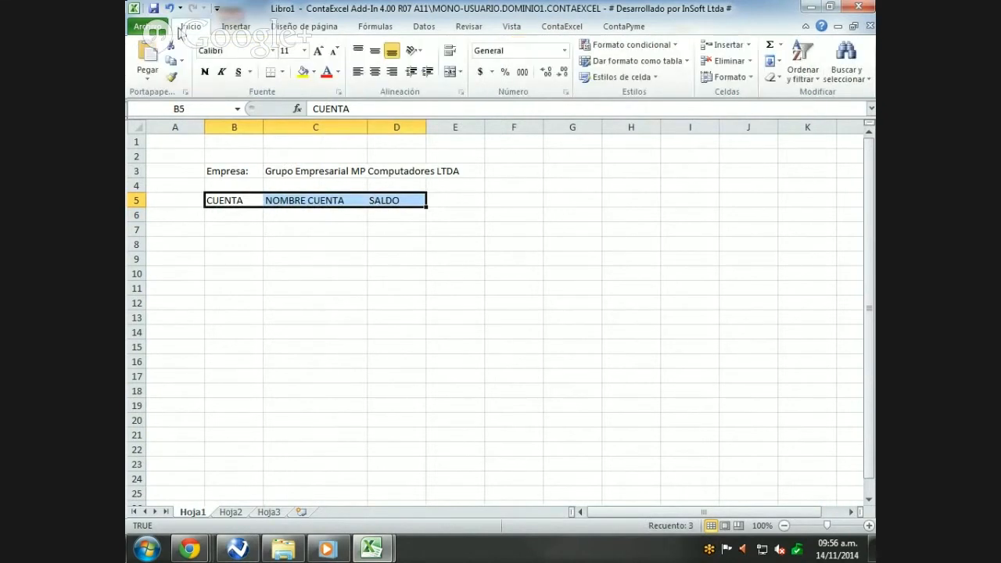
pyautogui.click(204, 71)
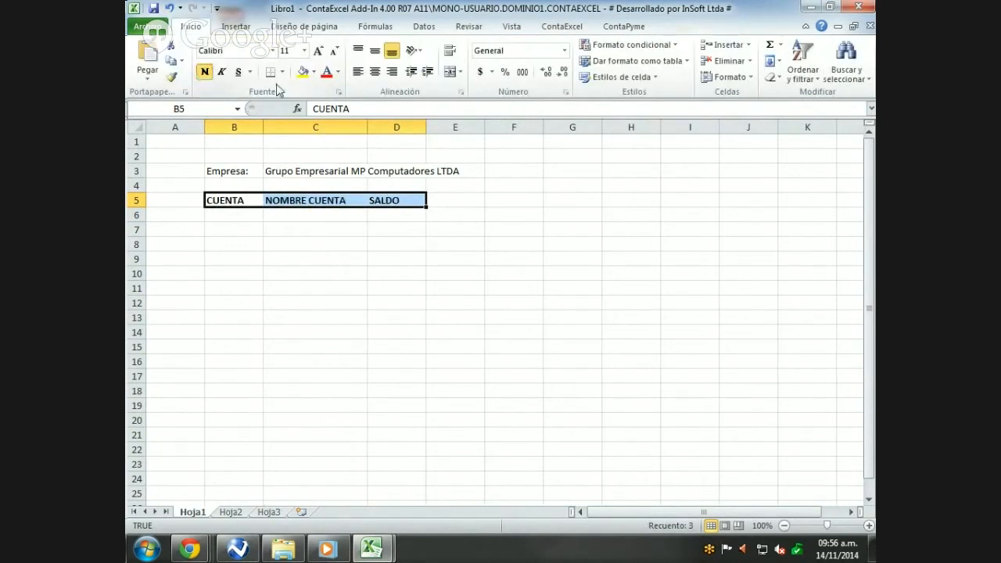
pyautogui.click(375, 71)
pyautogui.click(234, 216)
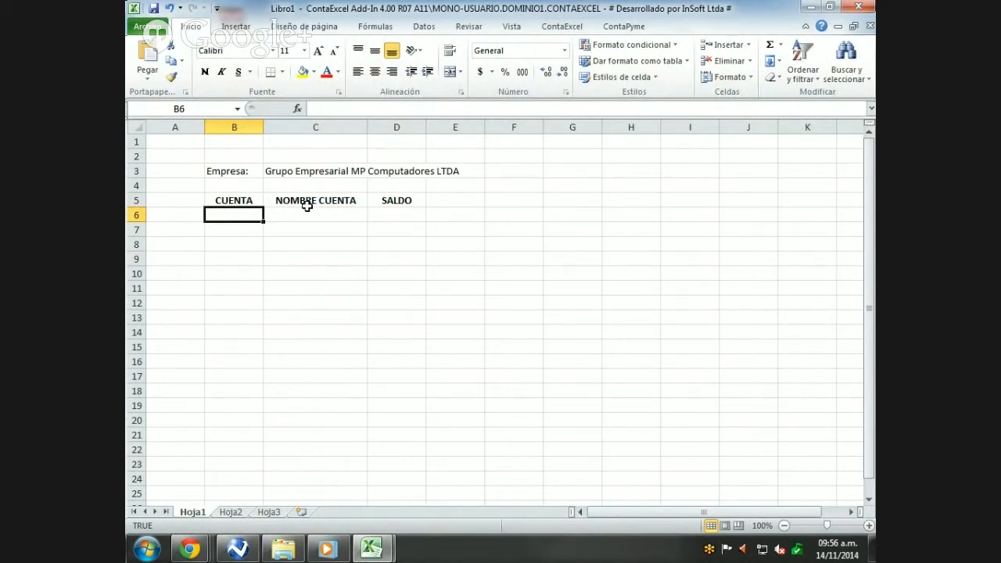
pyautogui.click(555, 28)
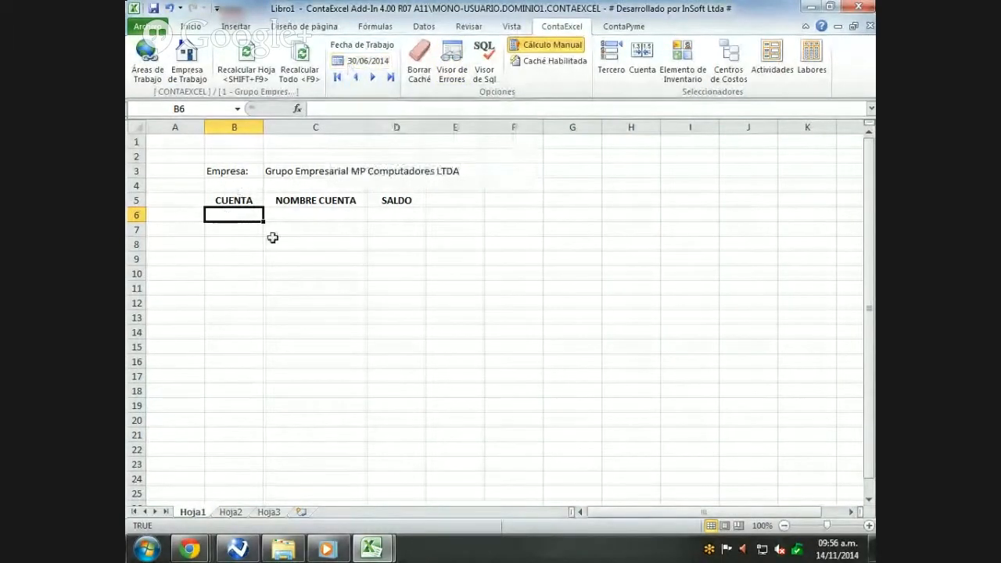
pyautogui.click(245, 231)
pyautogui.click(241, 216)
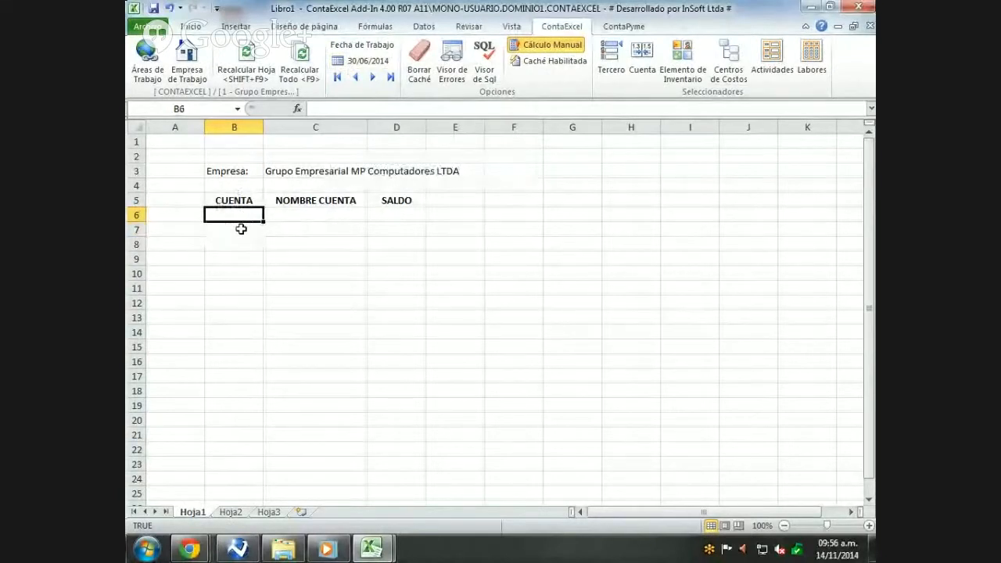
pyautogui.write('111')
pyautogui.press('BackSpace')
pyautogui.press('BackSpace')
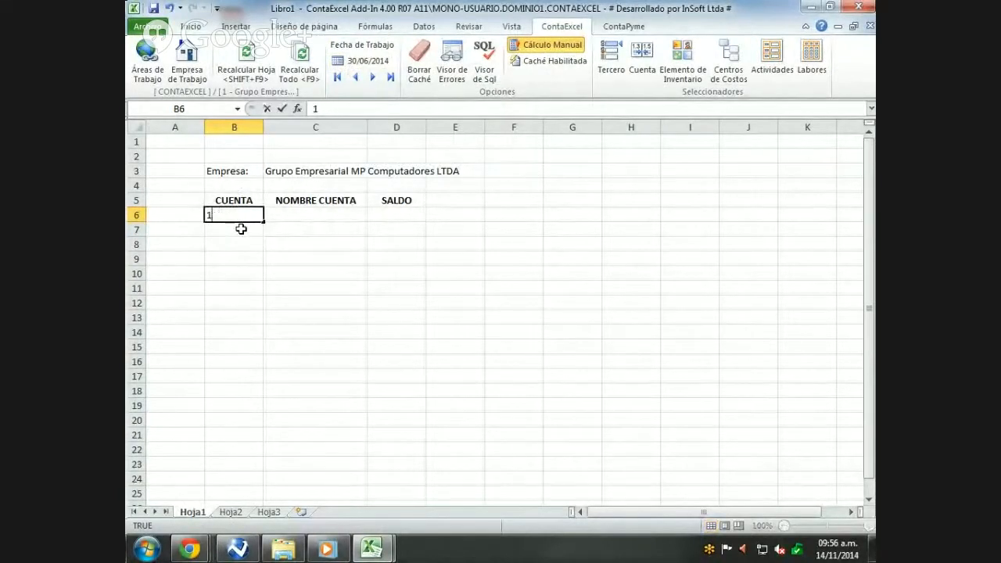
pyautogui.press('BackSpace')
pyautogui.click(245, 229)
# Insert the four bank accounts 11100505, 11100510, 11100515 and 11100520 from B6 downwards using the ContaExcel account selector
pyautogui.click(234, 216)
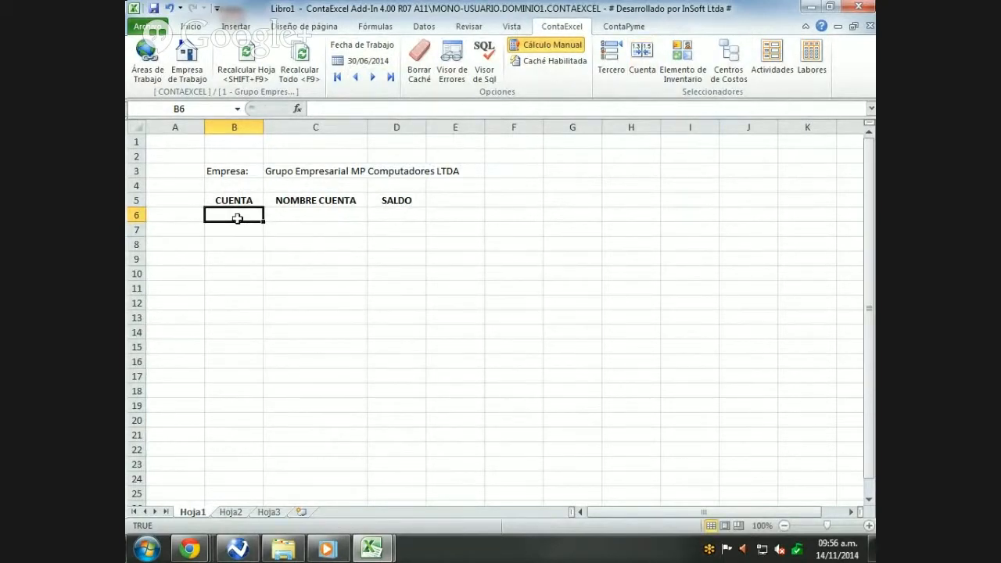
pyautogui.click(642, 69)
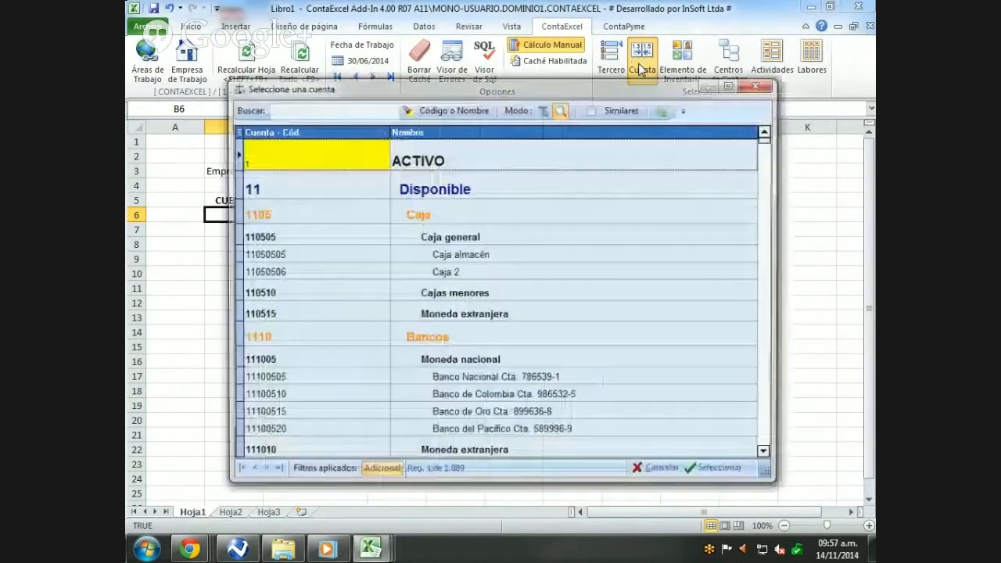
pyautogui.click(287, 380)
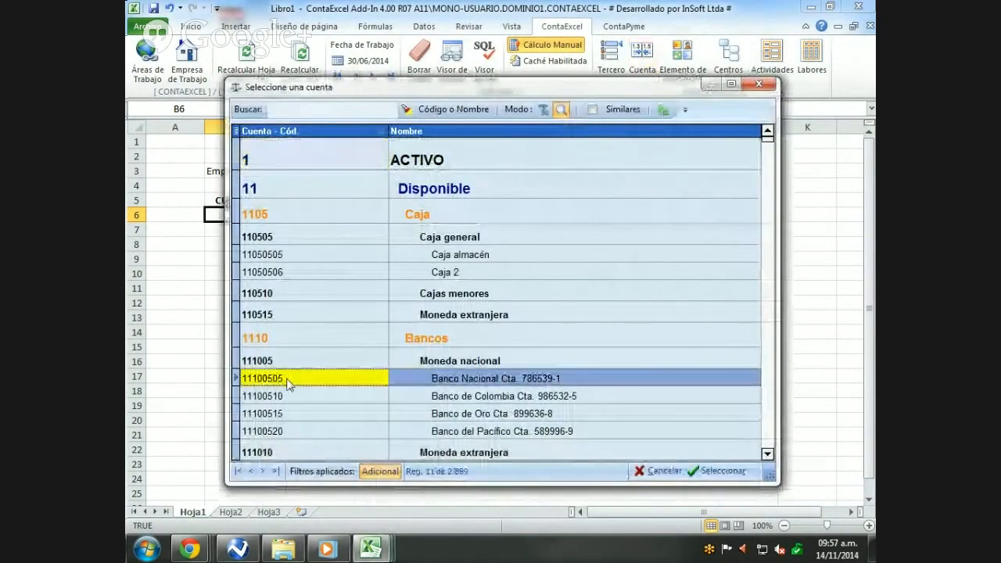
pyautogui.hotkey('shift', 'Down')
pyautogui.hotkey('shift', 'Down')
pyautogui.hotkey('shift', 'Down')
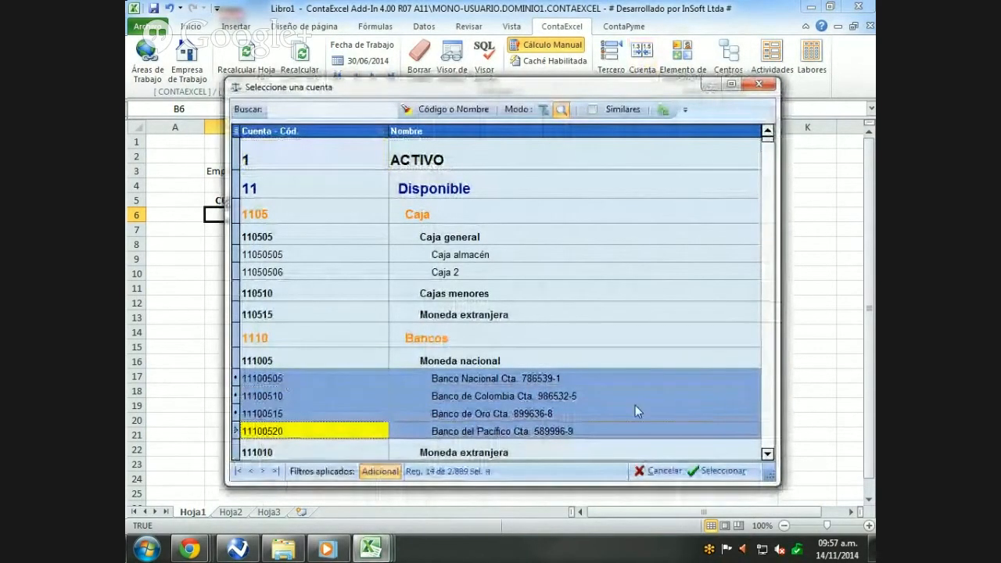
pyautogui.click(718, 471)
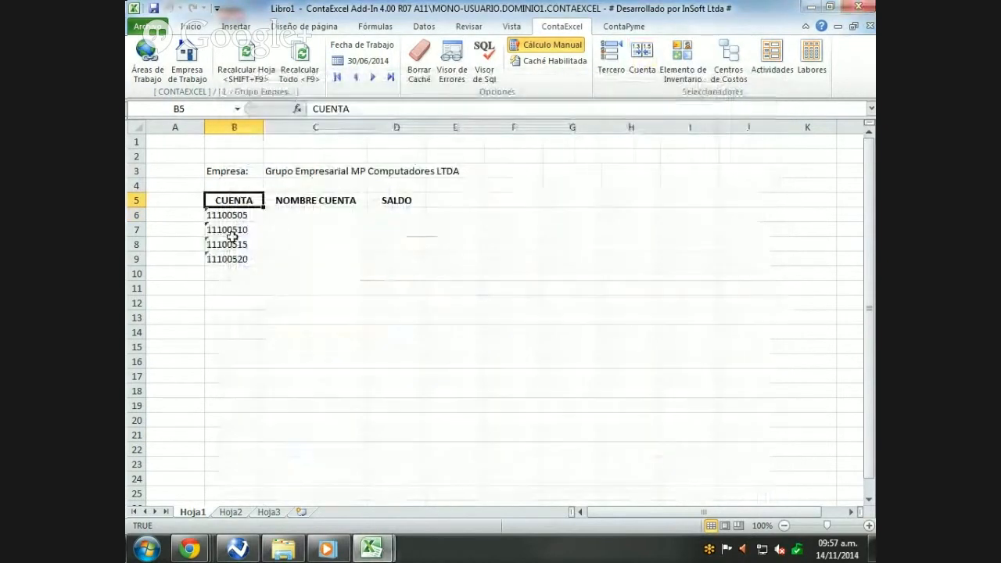
# Enter the formula =NombreCuenta(B6) in C6 to retrieve the first account's name
pyautogui.click(290, 216)
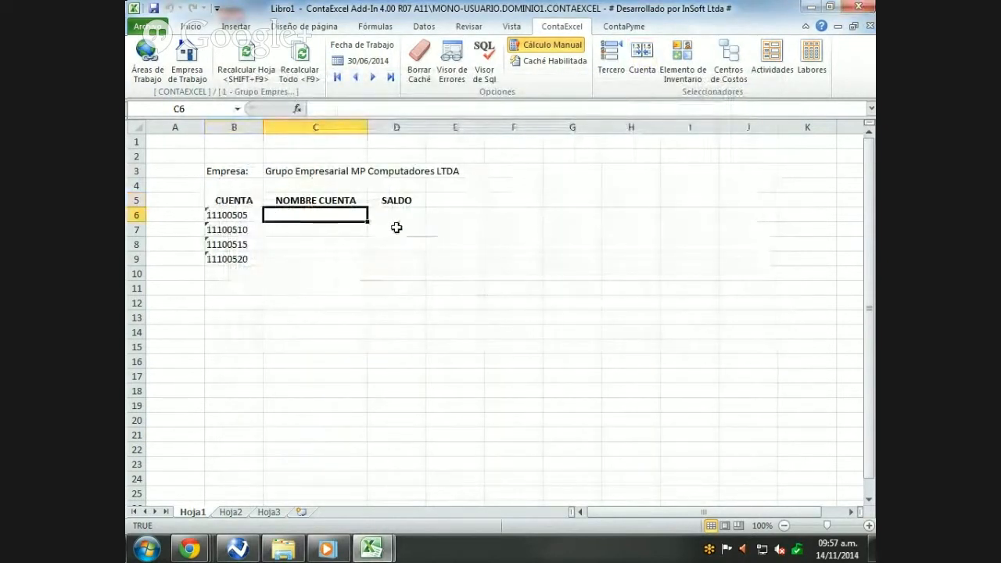
pyautogui.write('=')
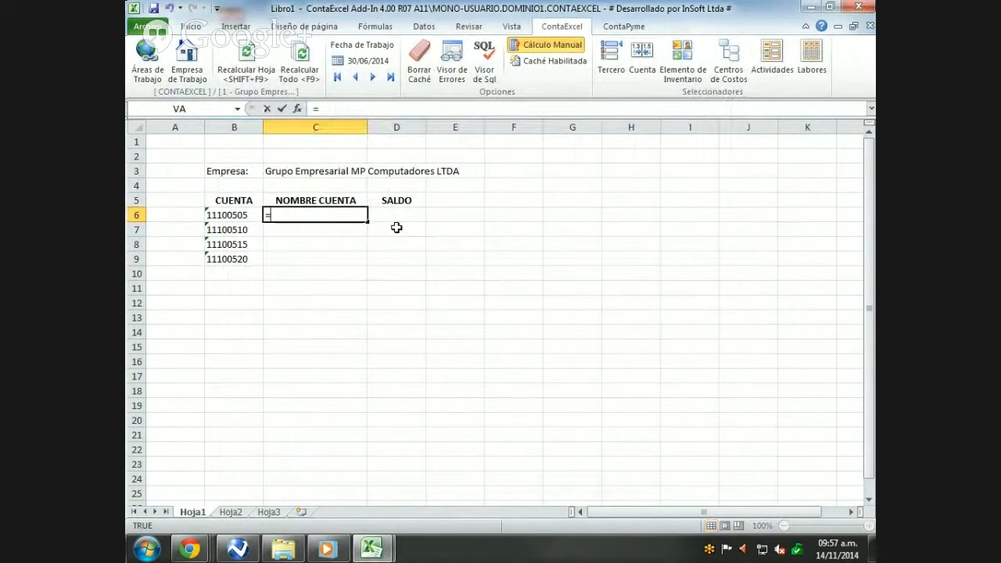
pyautogui.write('NO')
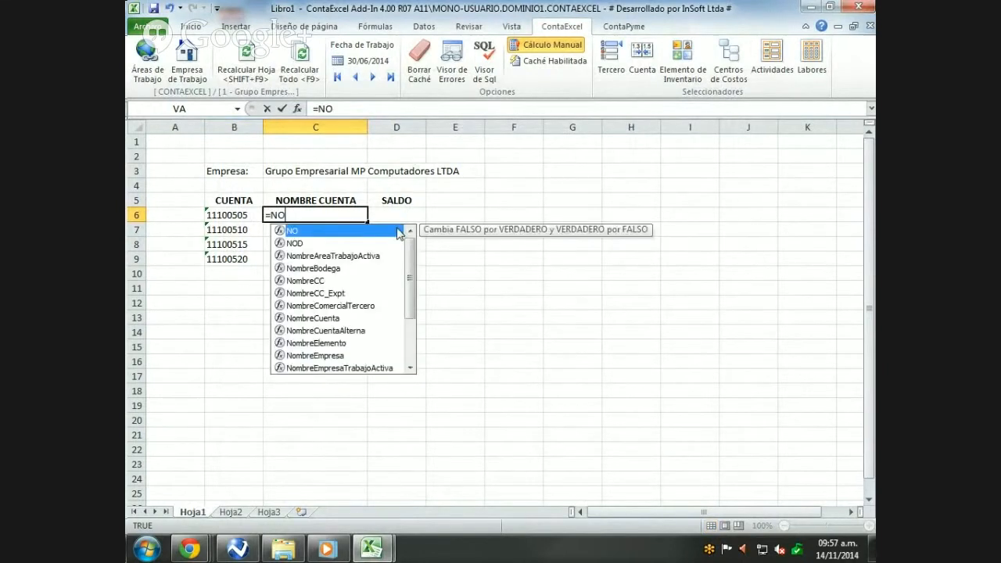
pyautogui.write('MBREC')
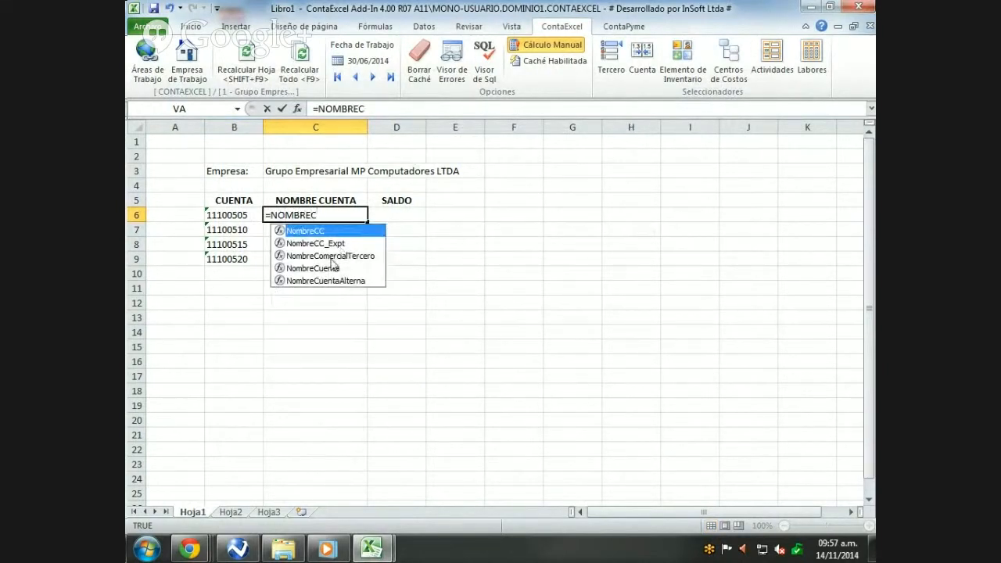
pyautogui.doubleClick(313, 268)
pyautogui.click(223, 215)
pyautogui.write(')')
pyautogui.press('Return')
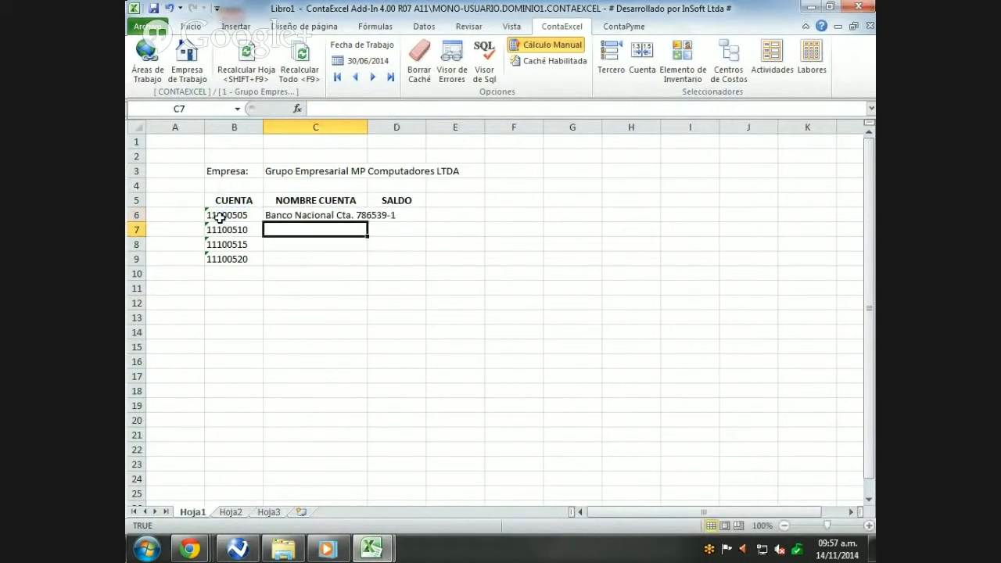
# Fill the account-name formula down through C9, recalculating the sheet, and widen column C to fit the names
pyautogui.click(364, 218)
pyautogui.moveTo(365, 229); pyautogui.dragTo(362, 261)
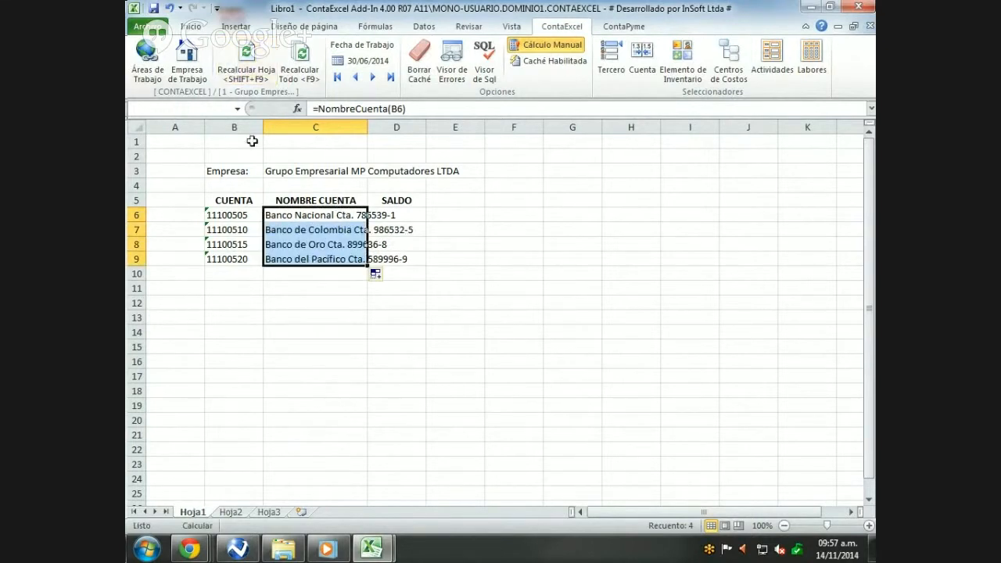
pyautogui.moveTo(363, 131); pyautogui.dragTo(419, 128)
pyautogui.click(312, 231)
pyautogui.click(241, 219)
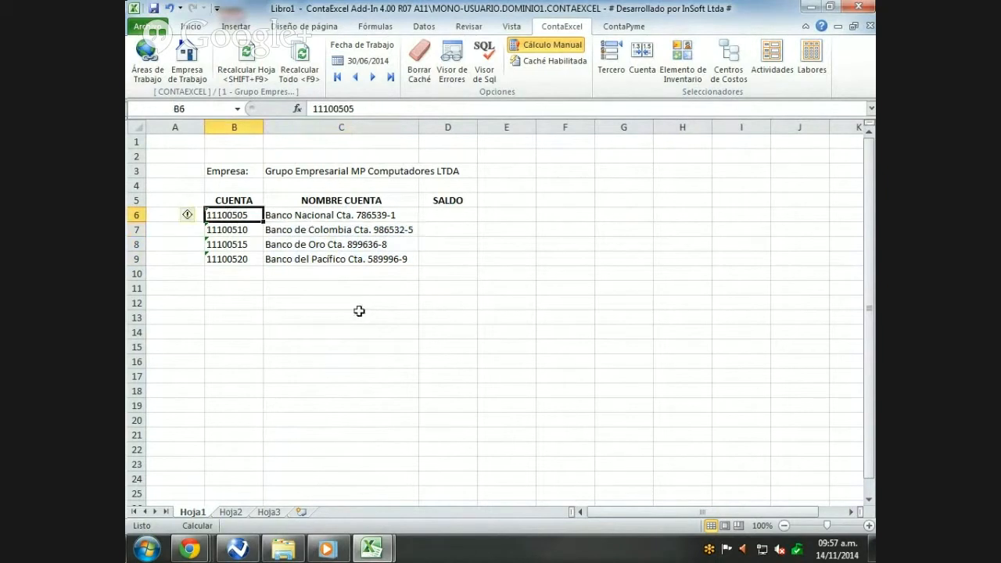
# Enter the formula =SaldoCuenta(B6) in D6 to retrieve the first account's balance
pyautogui.click(447, 220)
pyautogui.write('=SALDOCU')
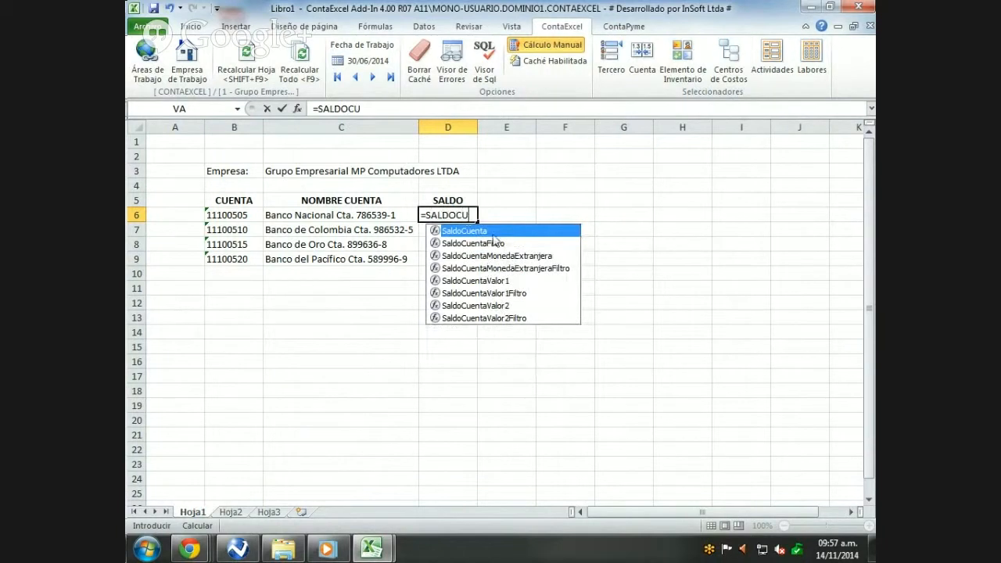
pyautogui.doubleClick(490, 229)
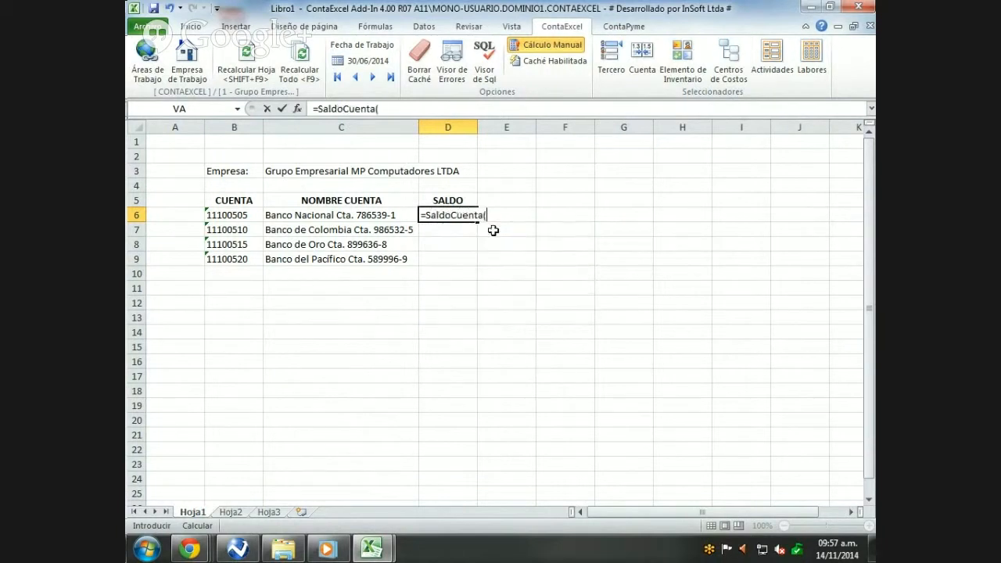
pyautogui.click(231, 216)
pyautogui.write(')')
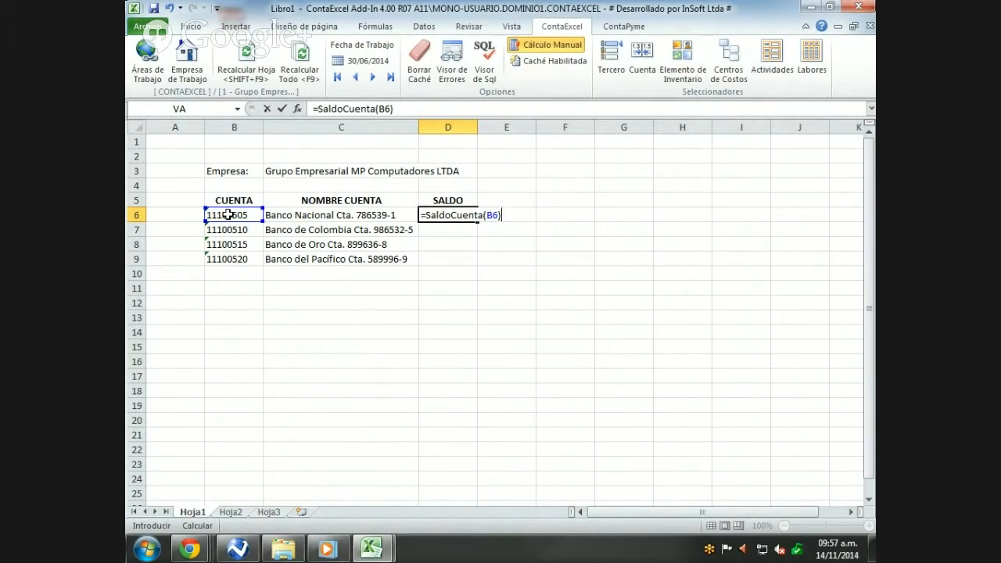
pyautogui.press('Return')
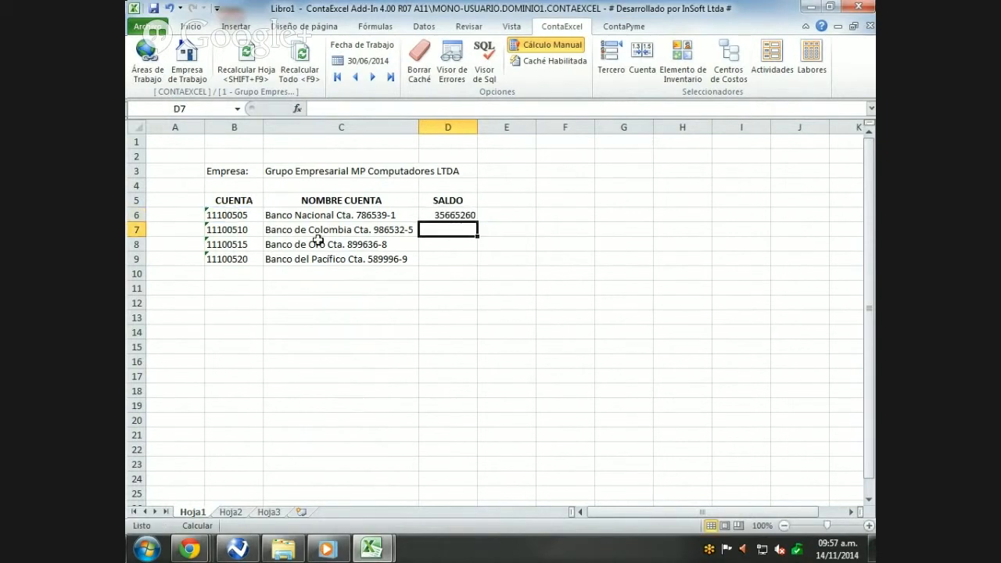
# Fill the balance formula from D6 down through D9 and recalculate the sheet
pyautogui.click(466, 214)
pyautogui.moveTo(475, 224); pyautogui.dragTo(474, 261)
pyautogui.click(233, 64)
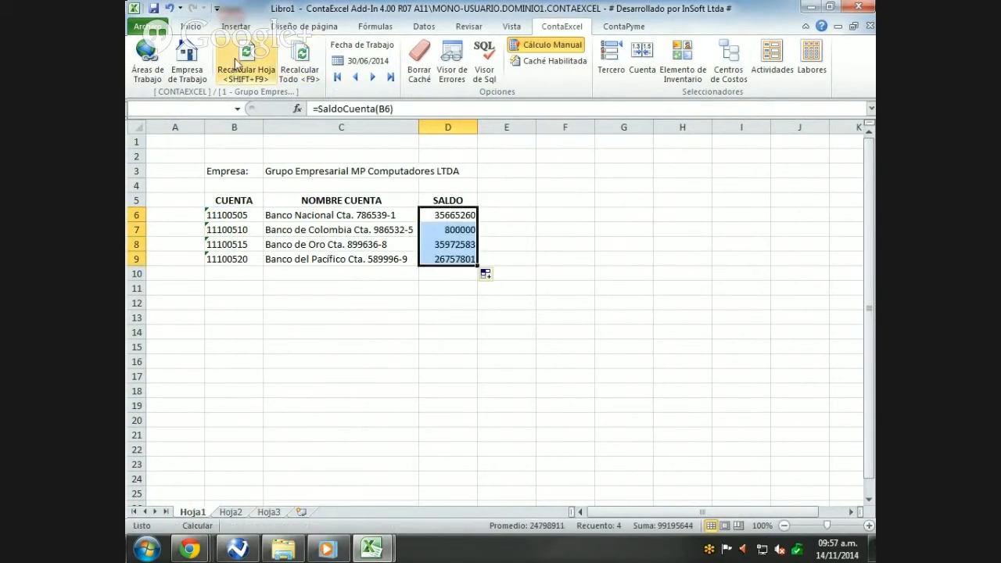
# Apply the thousands-separator number style to the balances in D6:D9
pyautogui.click(189, 26)
pyautogui.click(522, 72)
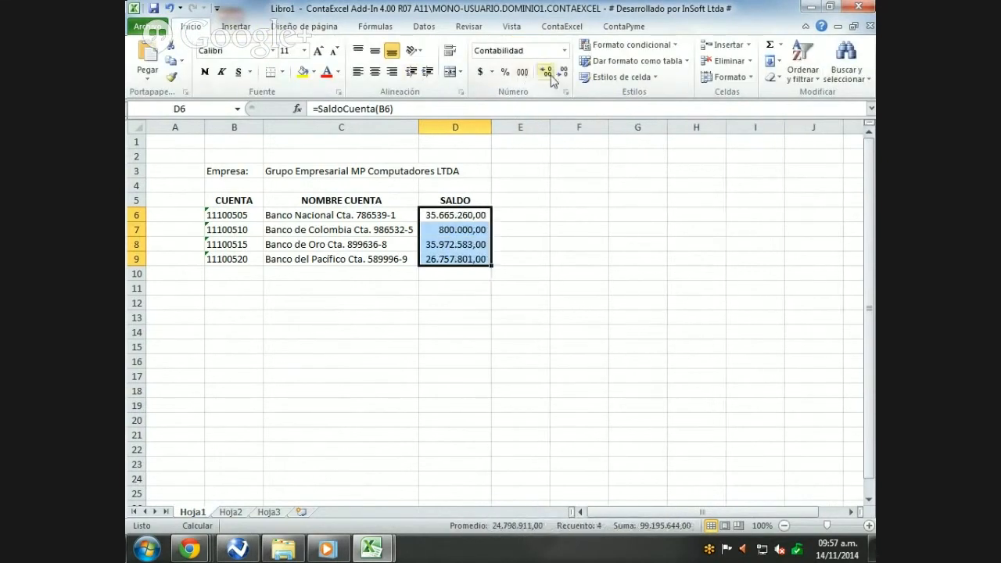
# Remove both decimal places from the balances in D6:D9
pyautogui.click(561, 72)
pyautogui.click(561, 72)
pyautogui.click(513, 258)
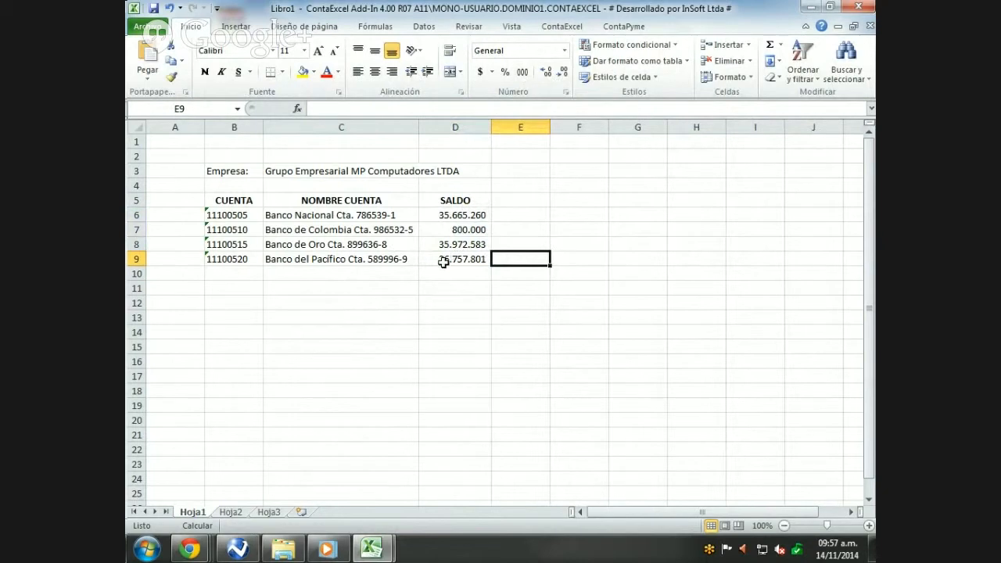
pyautogui.click(564, 28)
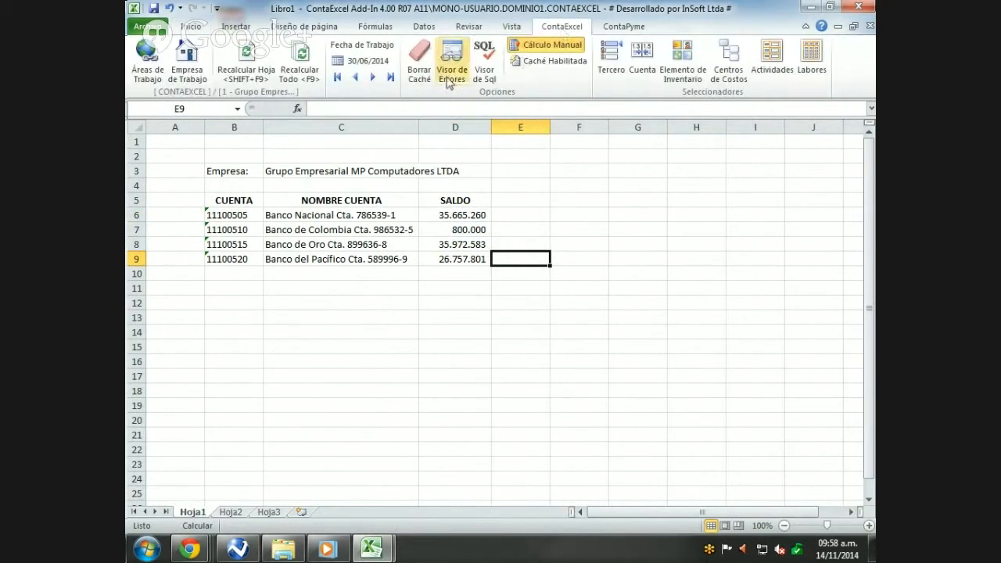
pyautogui.click(339, 77)
pyautogui.click(446, 258)
pyautogui.click(252, 221)
pyautogui.click(253, 230)
pyautogui.click(246, 302)
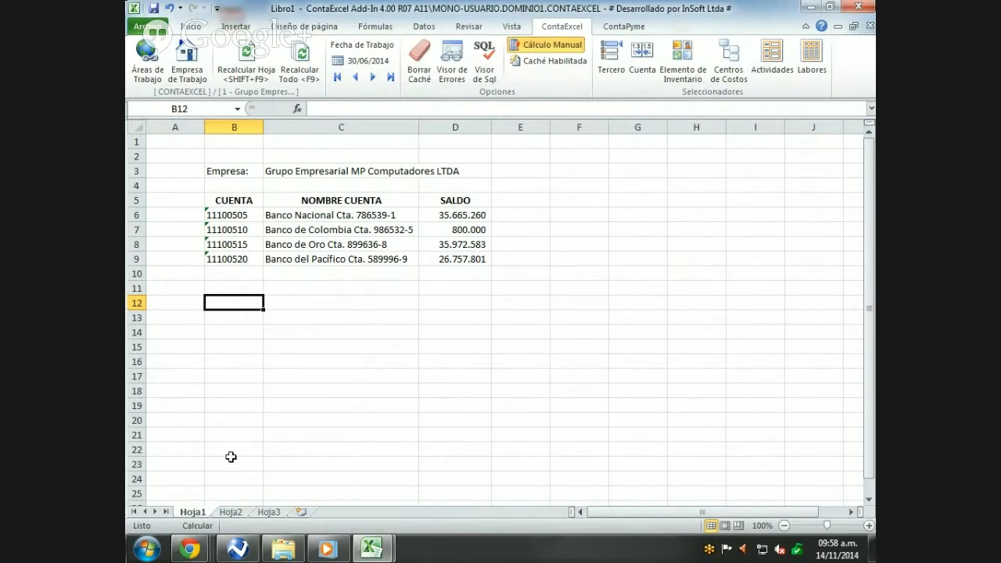
# Switch to ContaPyme to look at the income statement query's account balances, and return to the Excel workbook
pyautogui.click(238, 549)
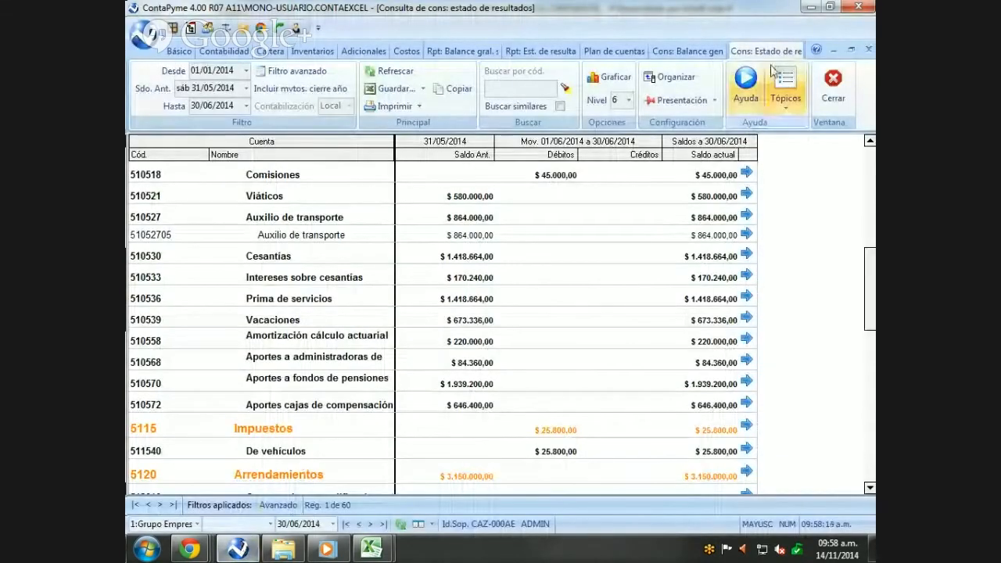
pyautogui.click(811, 7)
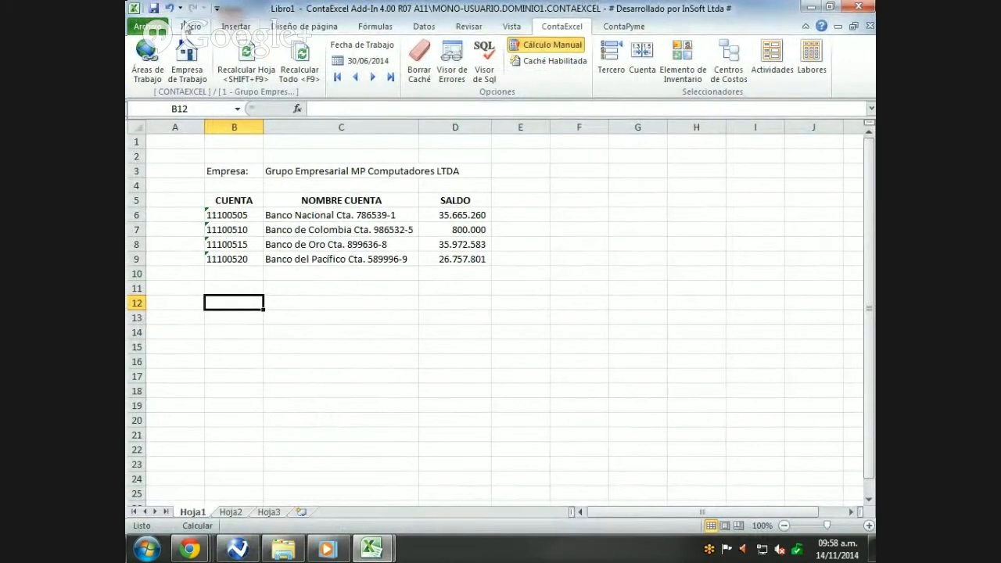
# Insert a 2-D clustered column chart of the account names and balances in C5:D9 and place it below the table
pyautogui.click(232, 28)
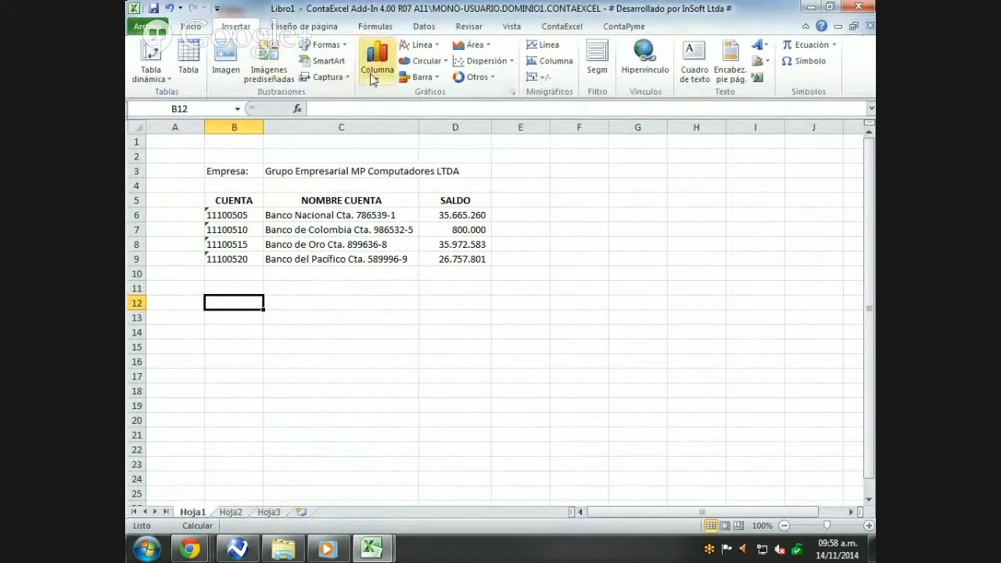
pyautogui.moveTo(309, 196); pyautogui.dragTo(447, 255)
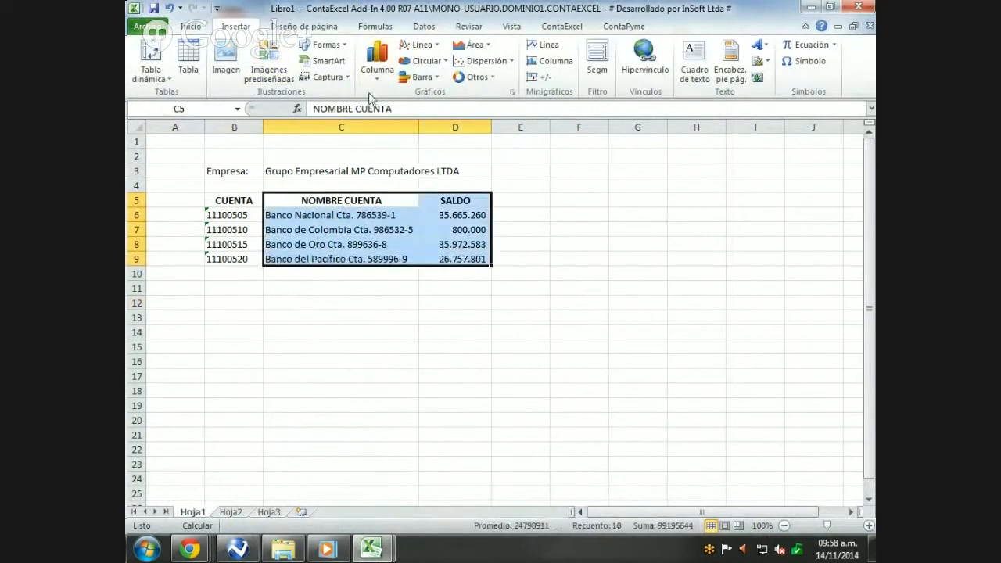
pyautogui.click(377, 61)
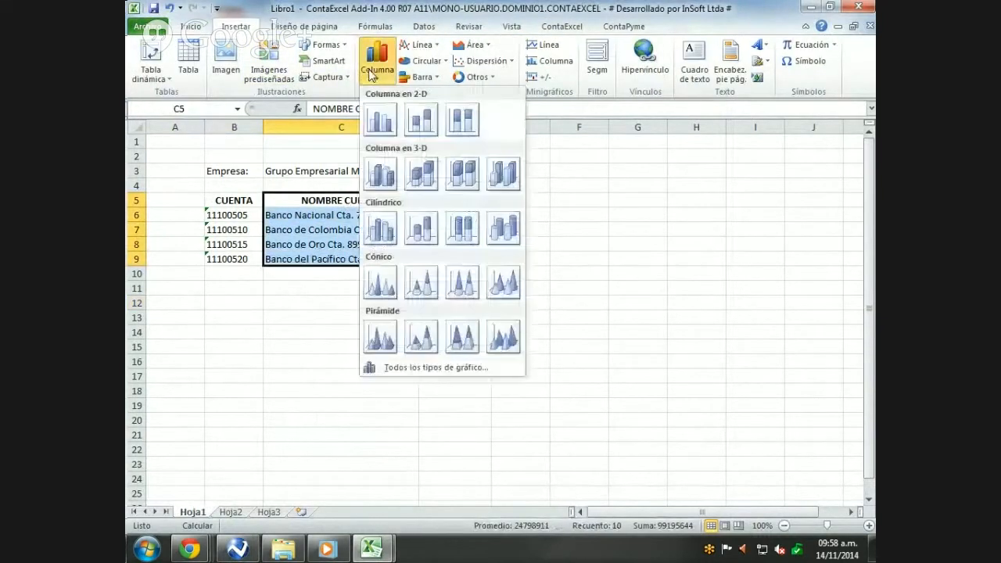
pyautogui.click(380, 121)
pyautogui.moveTo(579, 233); pyautogui.dragTo(461, 306)
pyautogui.click(611, 319)
pyautogui.scroll(-1, 610, 321)
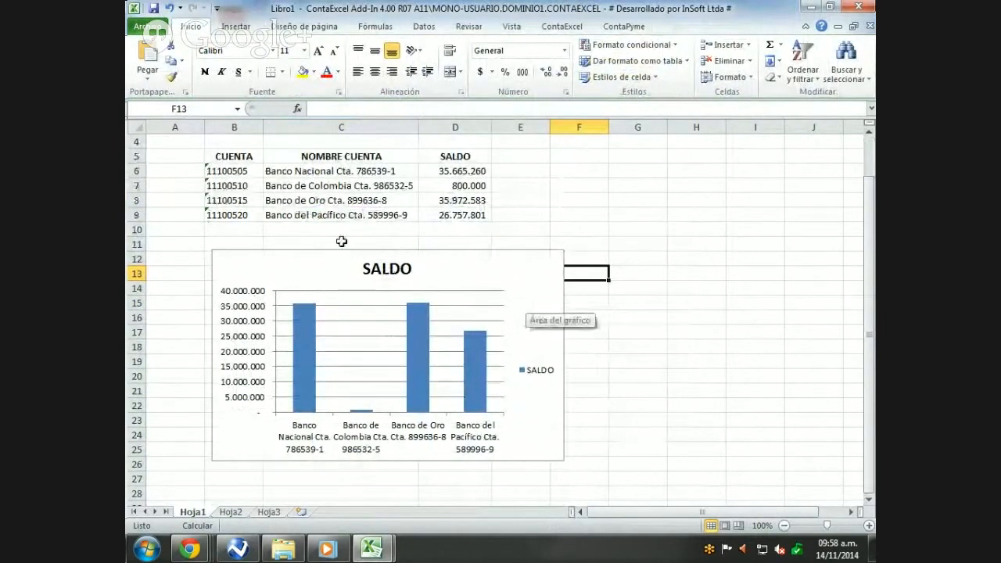
pyautogui.click(214, 170)
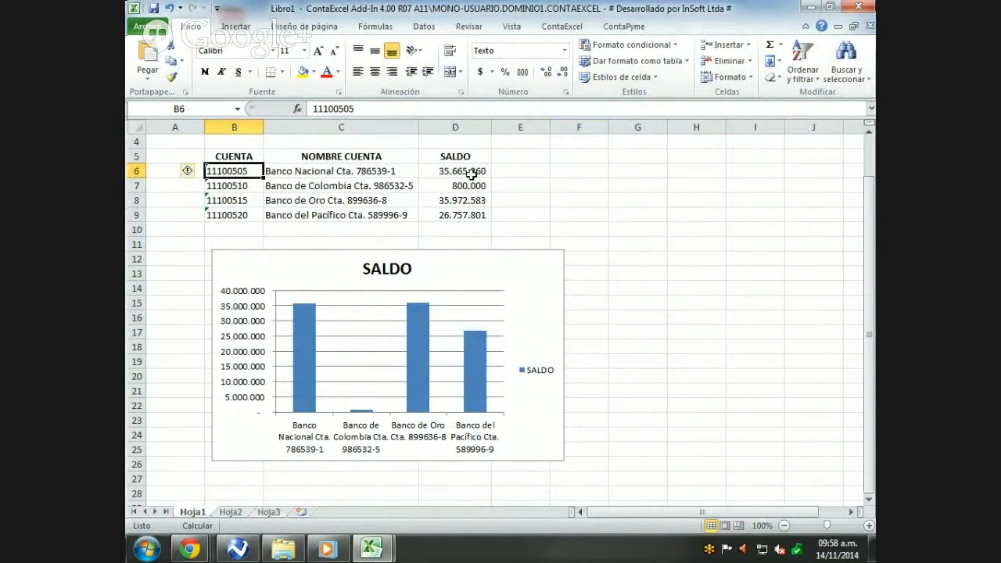
pyautogui.write('5')
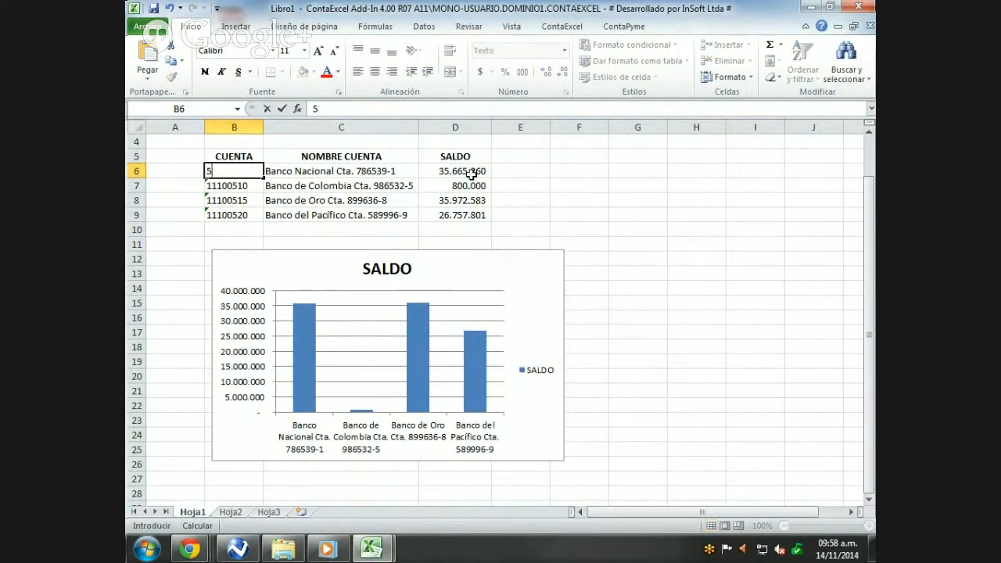
pyautogui.click(244, 187)
# Replace the codes in B6:B9 with accounts 510530, 510533, 510536 and 510539 from the ContaExcel account selector, and recalculate the sheet
pyautogui.click(236, 170)
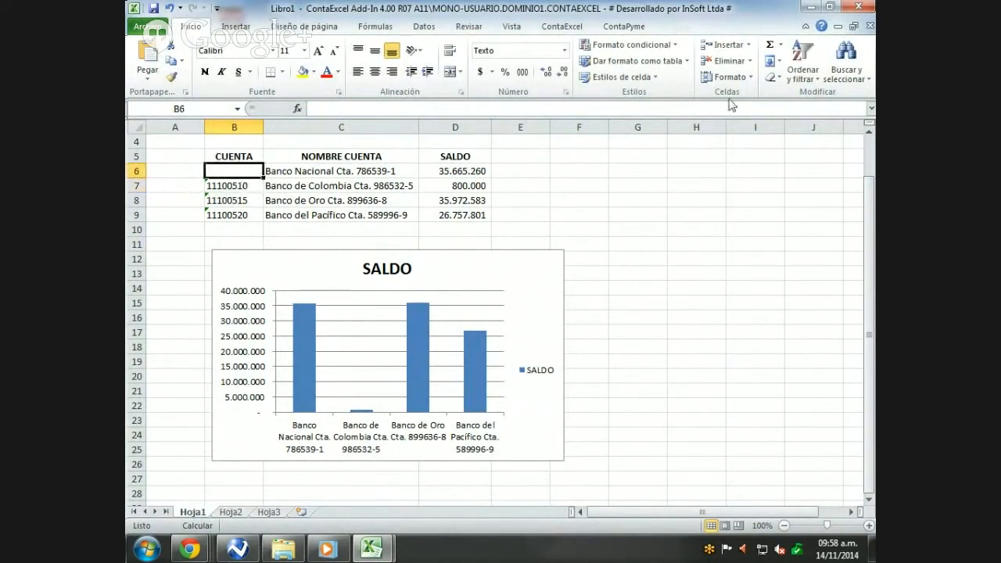
pyautogui.click(561, 25)
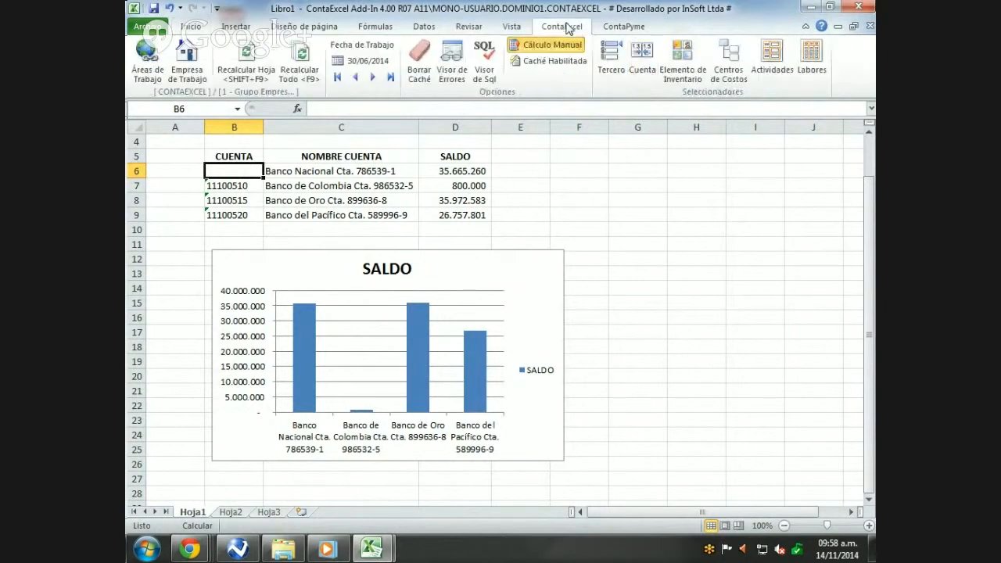
pyautogui.click(641, 71)
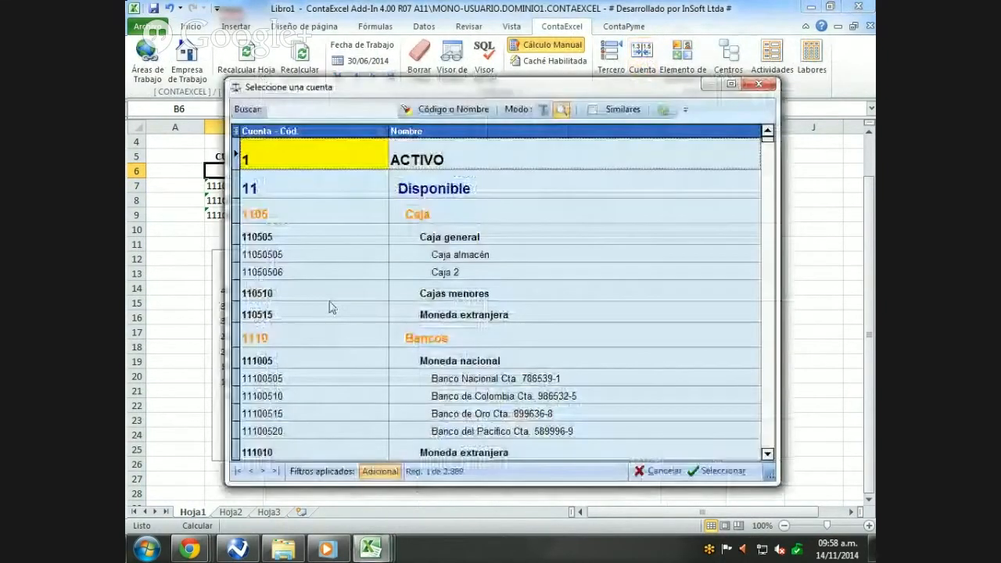
pyautogui.click(312, 294)
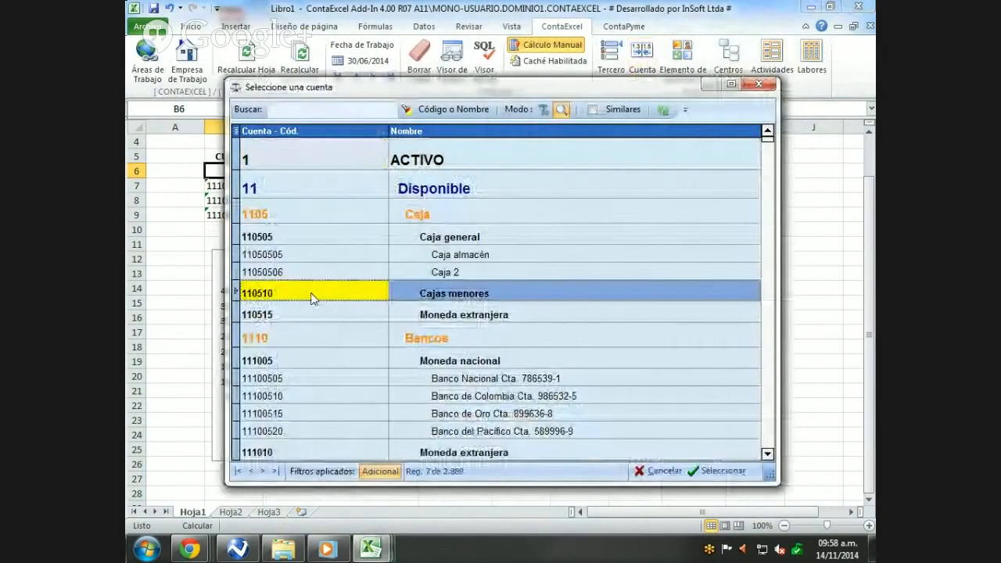
pyautogui.write('5105')
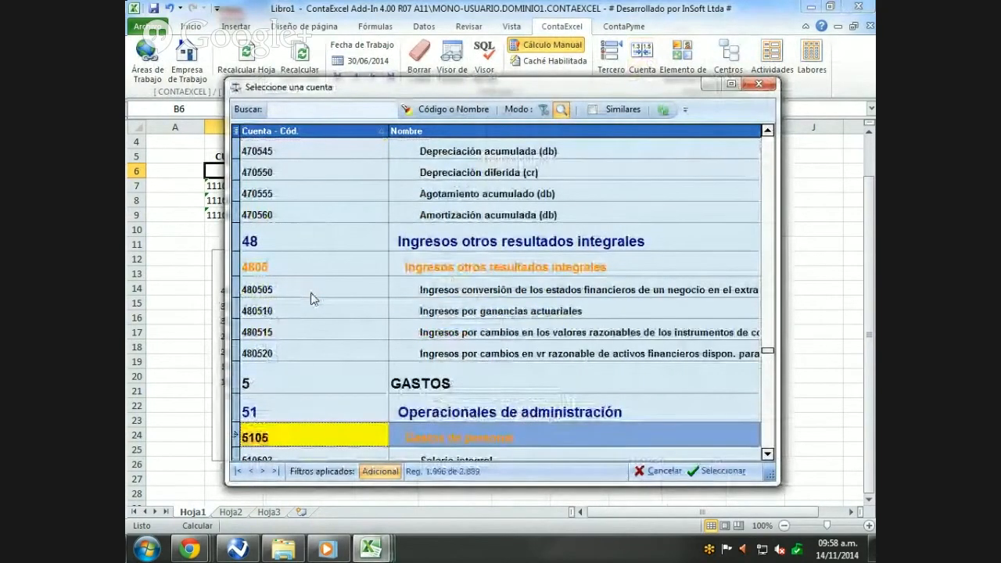
pyautogui.write('30')
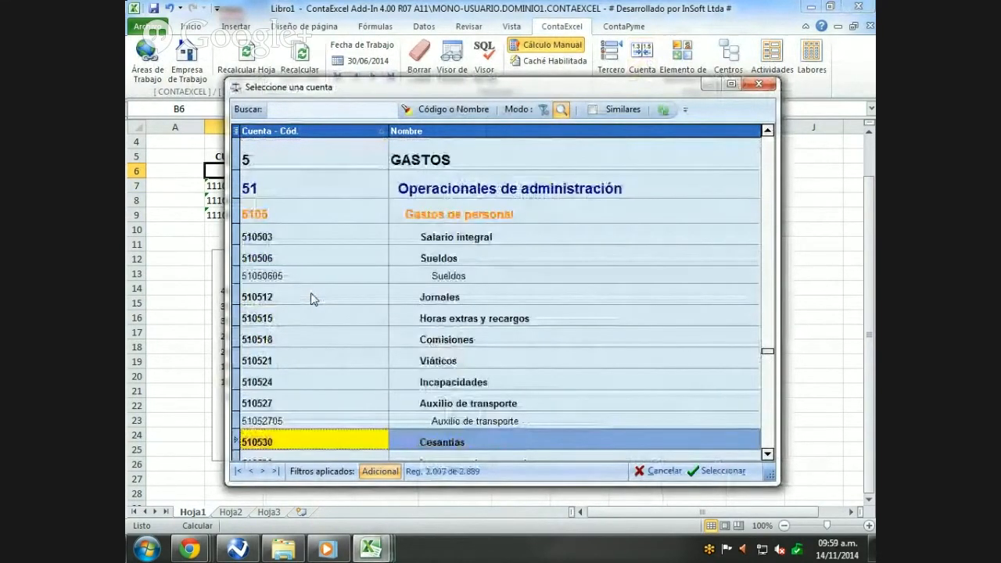
pyautogui.hotkey('shift', 'Down')
pyautogui.hotkey('shift', 'Down')
pyautogui.hotkey('shift', 'Down')
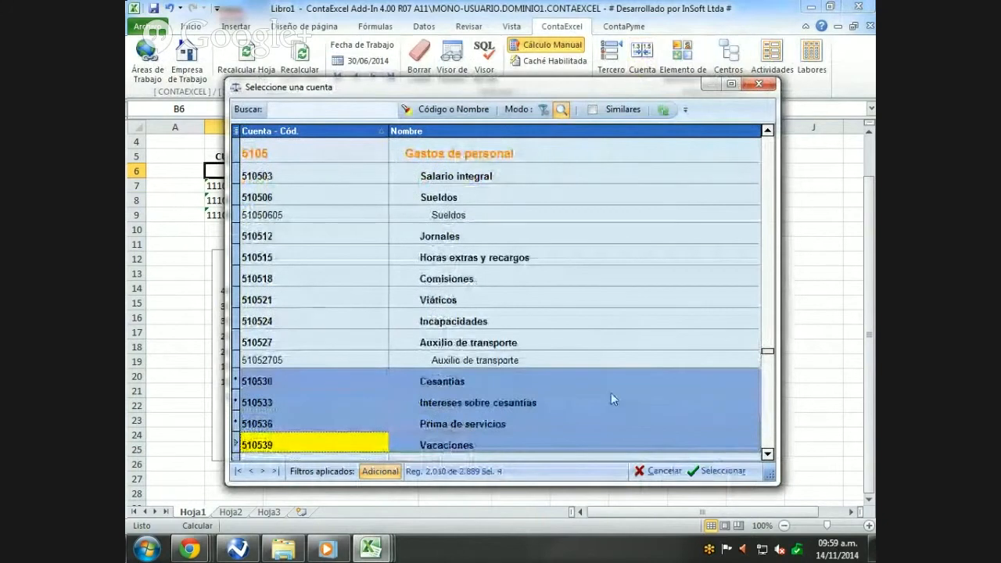
pyautogui.click(702, 470)
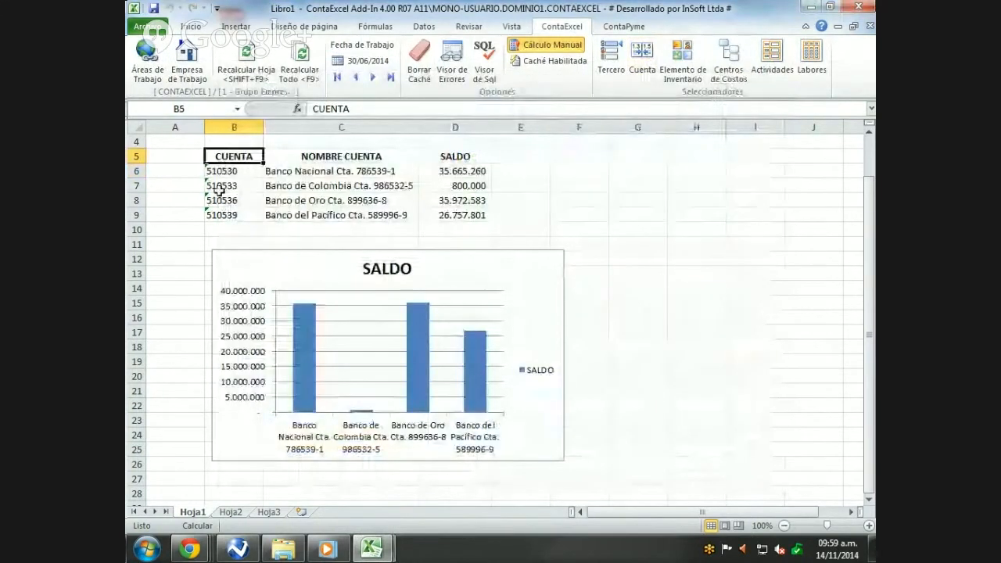
pyautogui.click(246, 67)
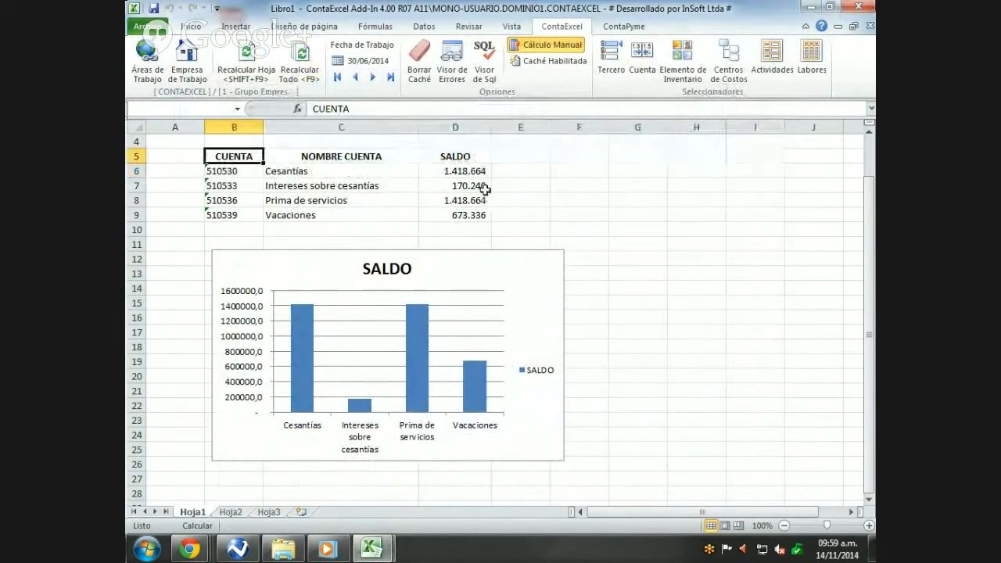
# Nudge the SALDO chart slightly to the left below the table and deselect it
pyautogui.moveTo(520, 271); pyautogui.dragTo(516, 270)
pyautogui.click(631, 272)
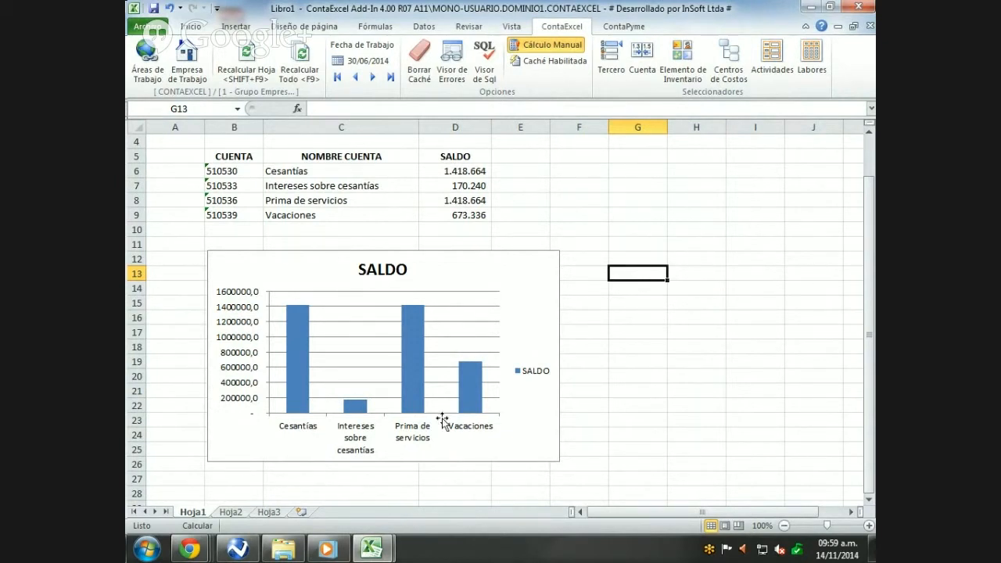
# Switch to the Ejemplos Curso Virtual ContaExcel workbook and review its Balance General and Est. Res. x Función sheets
pyautogui.moveTo(371, 549)
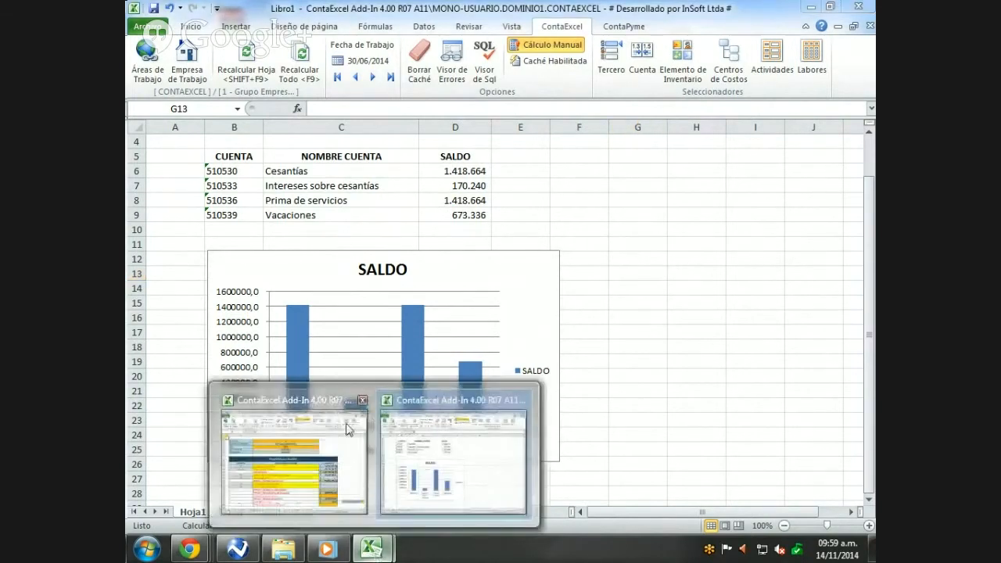
pyautogui.click(320, 408)
pyautogui.click(208, 513)
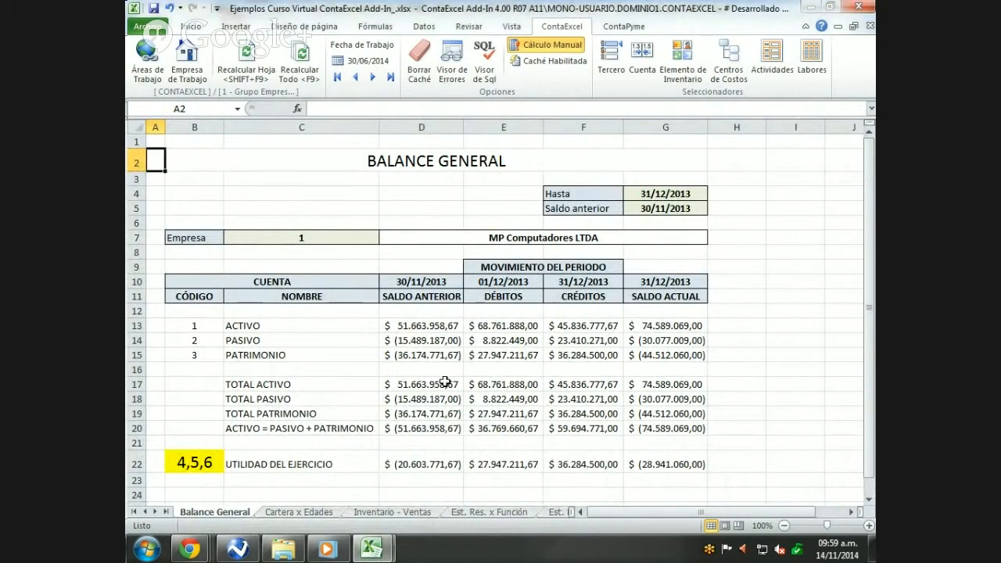
pyautogui.click(471, 513)
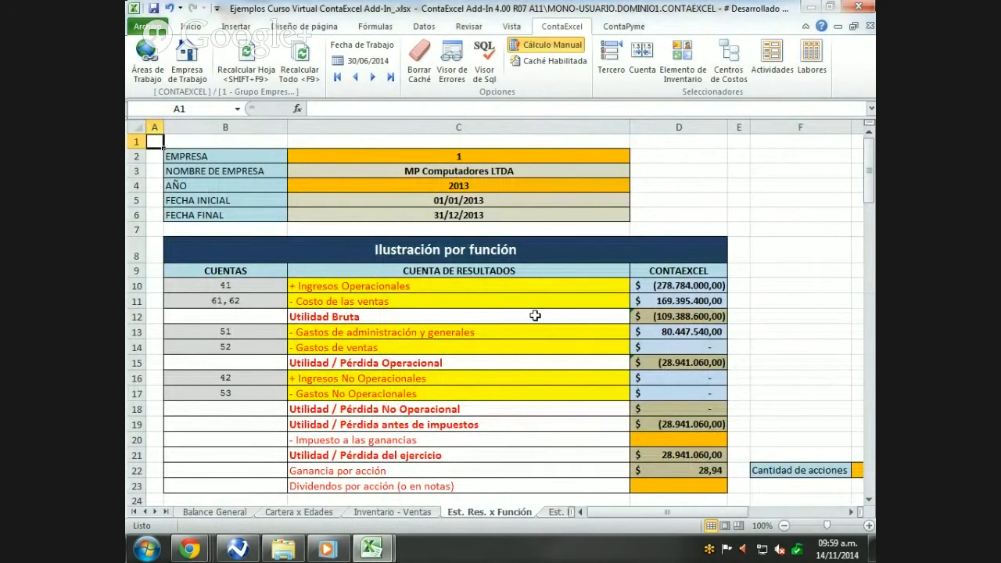
pyautogui.scroll(-1, 535, 315)
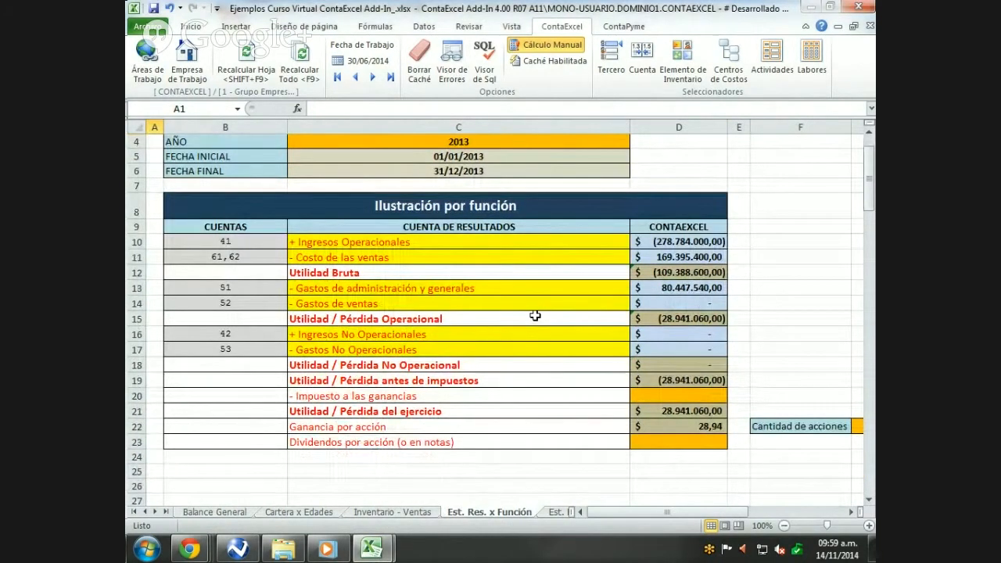
pyautogui.scroll(1, 533, 282)
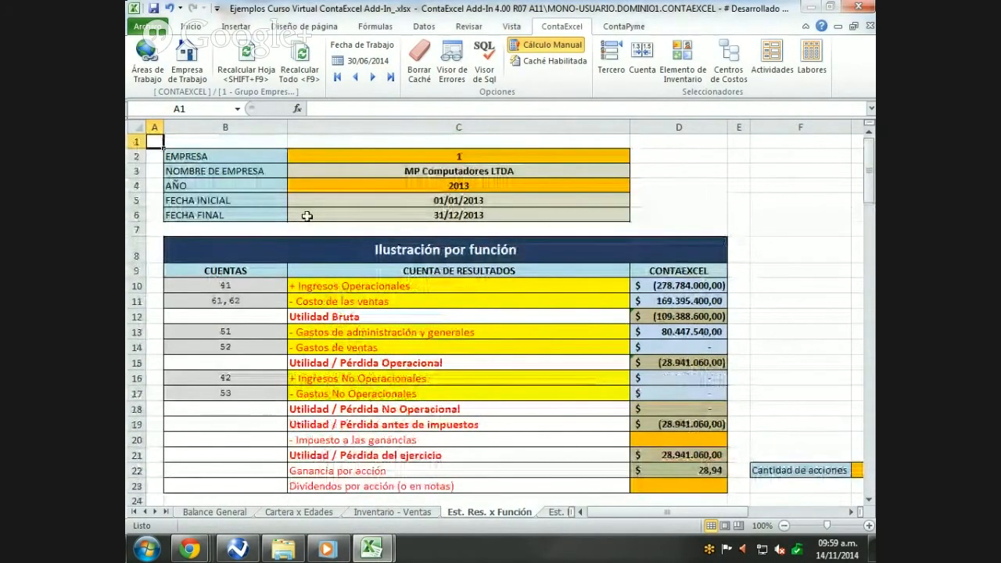
pyautogui.scroll(-1, 455, 399)
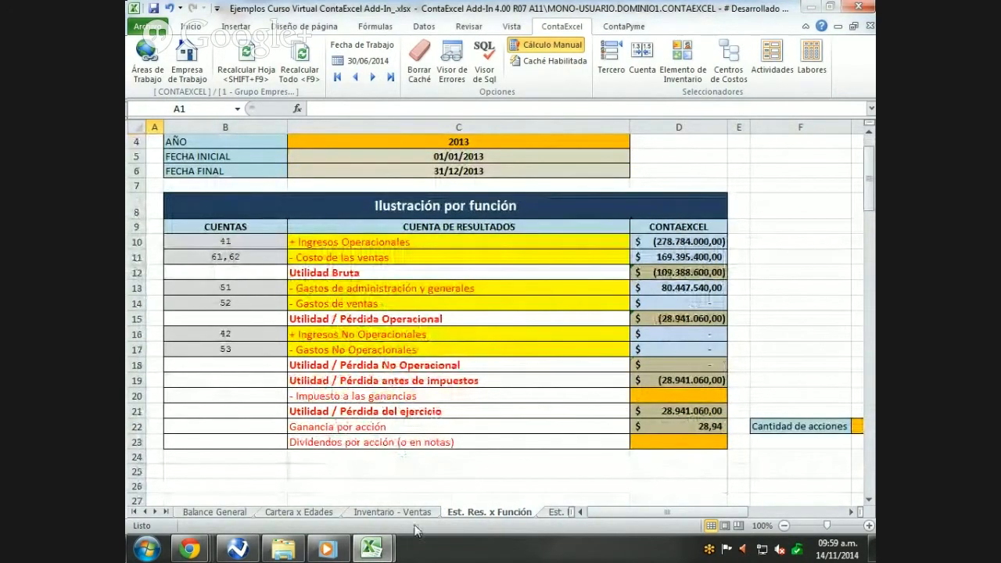
# Review the receivables aging on the Cartera x Edades sheet and the sales table and chart on Inventario - Ventas
pyautogui.click(302, 515)
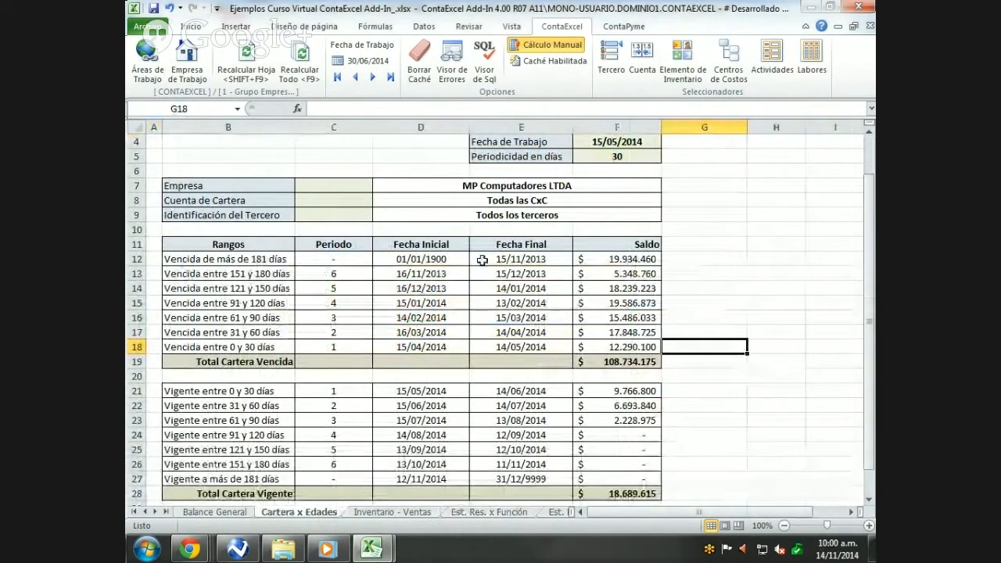
pyautogui.click(391, 512)
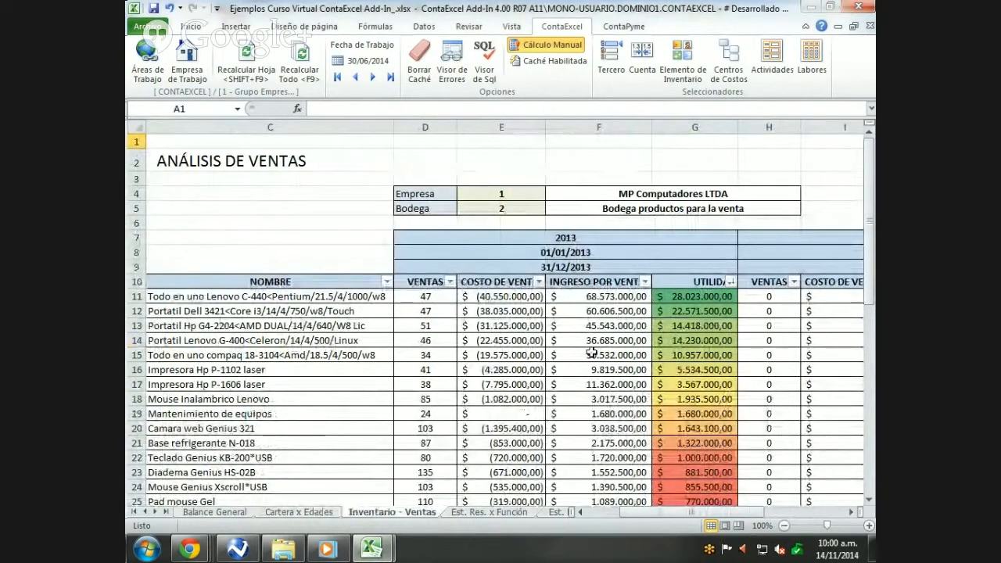
pyautogui.scroll(-5, 680, 328)
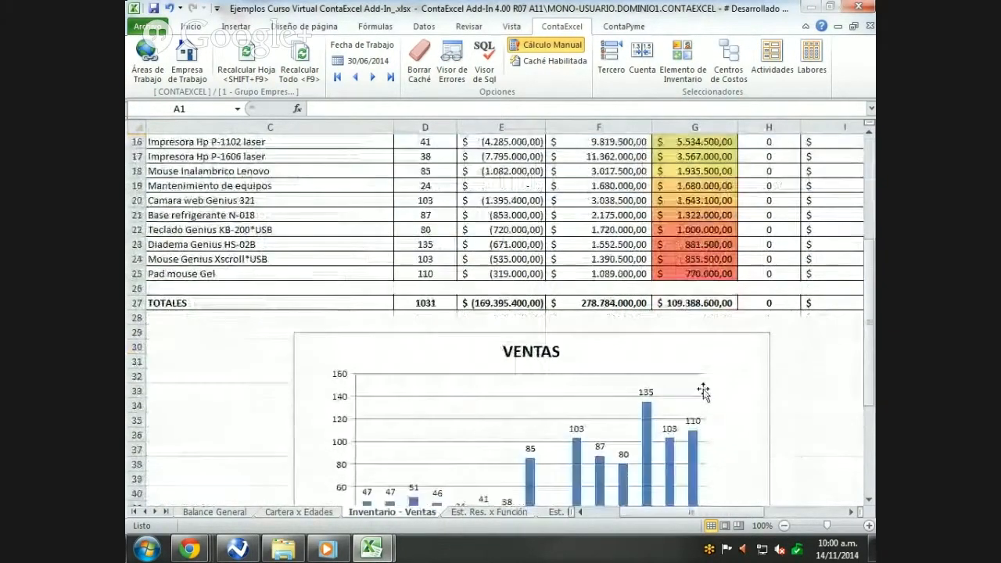
pyautogui.scroll(-3, 704, 393)
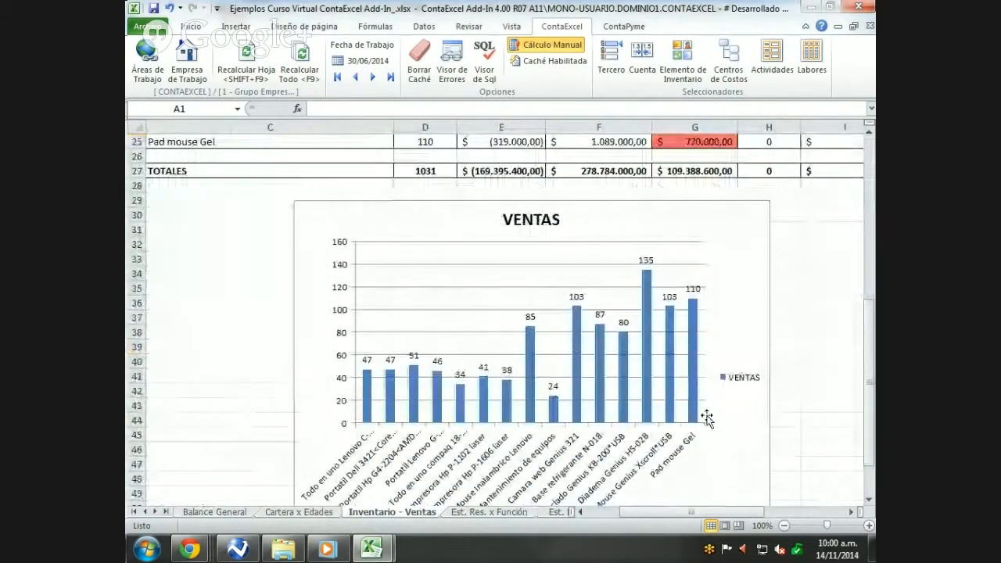
pyautogui.scroll(-1, 706, 415)
pyautogui.scroll(5, 706, 413)
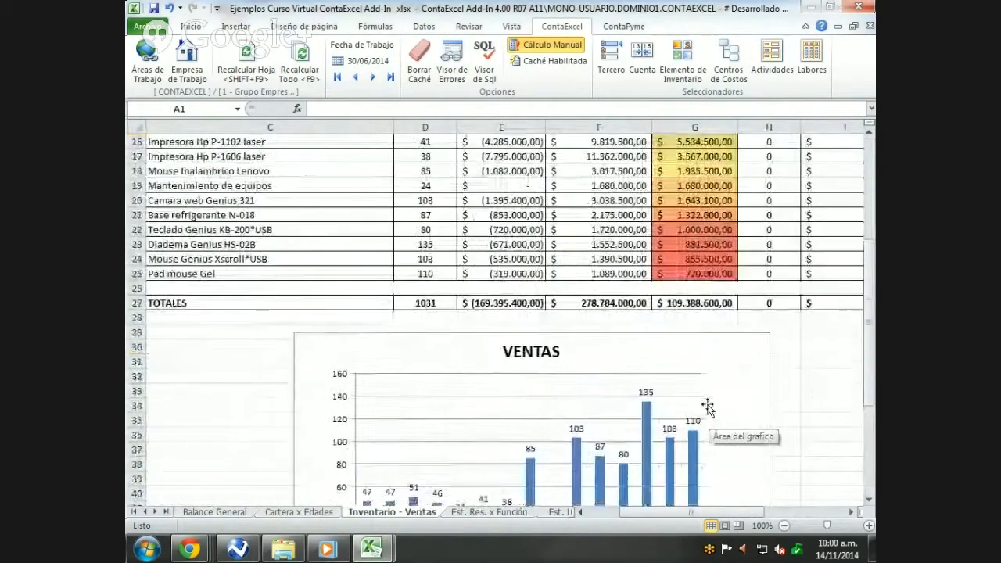
pyautogui.scroll(2, 707, 407)
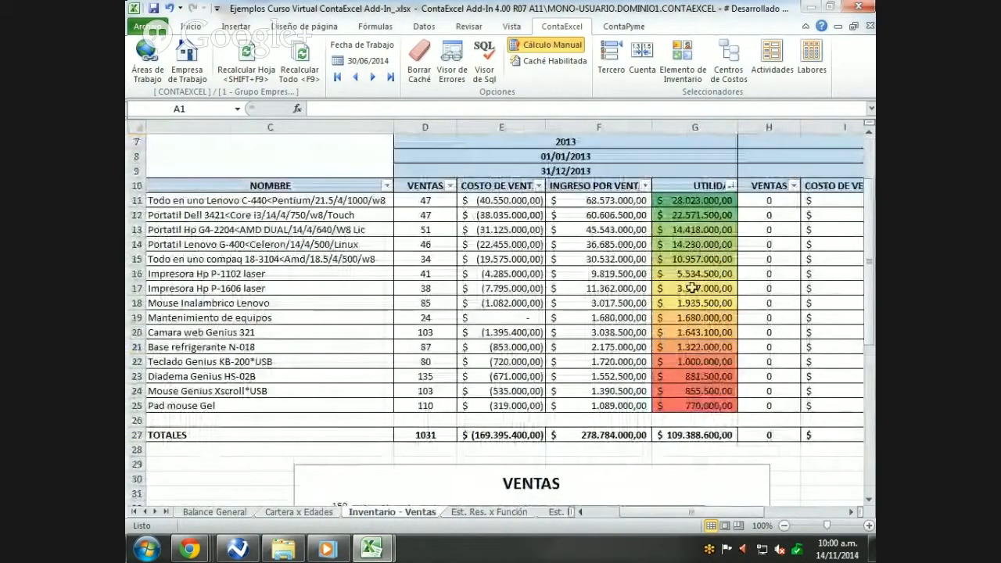
# View the income statement sheets by function and by nature
pyautogui.click(466, 513)
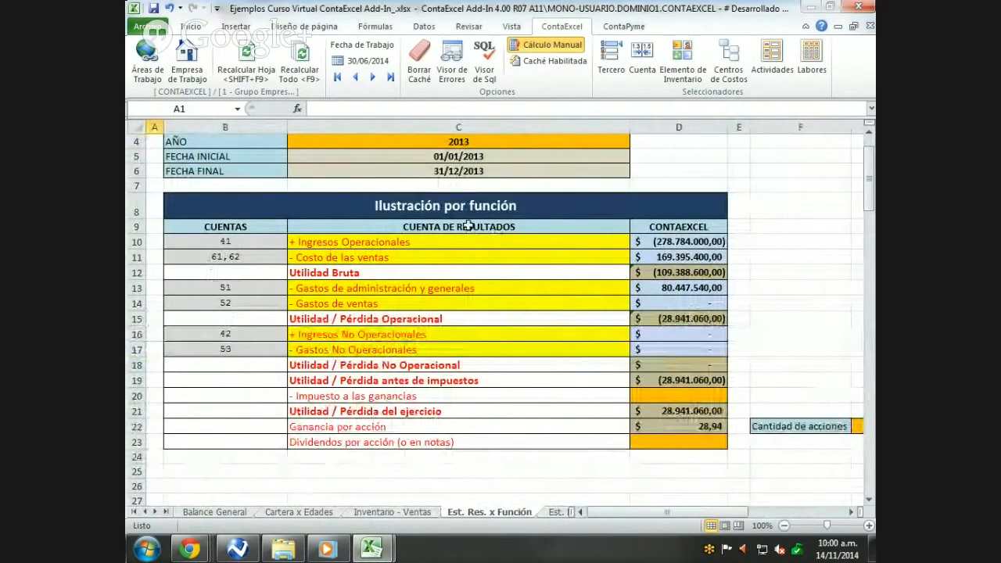
pyautogui.click(557, 512)
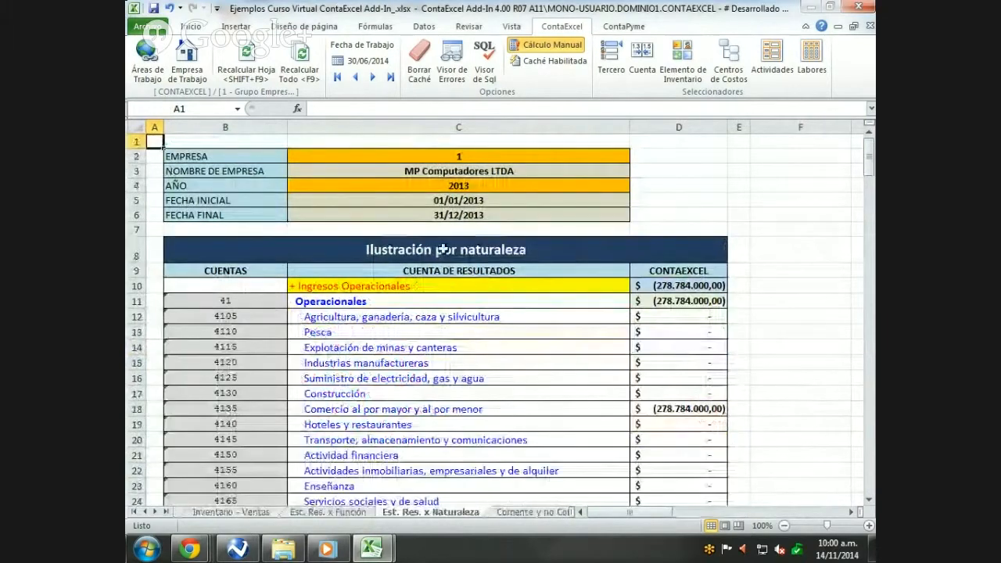